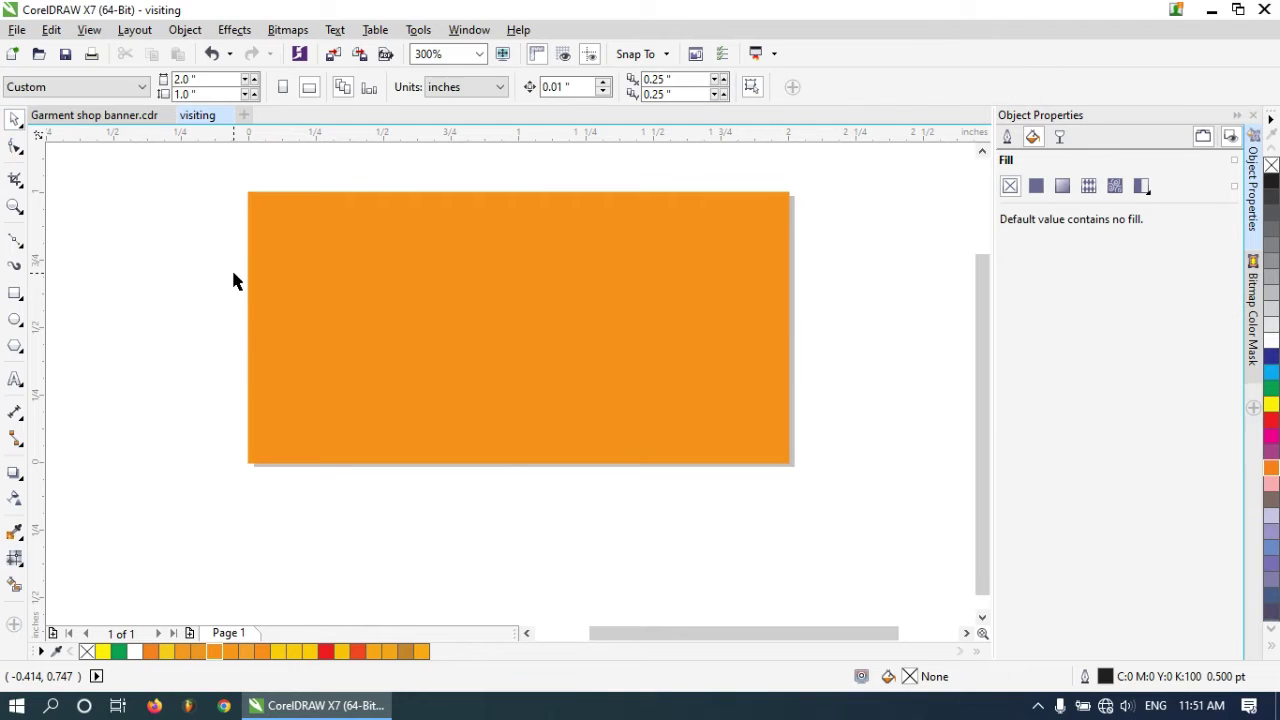
Step: Place the background-removed photo of the woman at the right end of the orange background, scaled to about 0.71 × 0.89 in
scroll(939, 247, down, 5)
scroll(941, 258, down, 5)
double_click(1020, 300)
click(513, 252)
drag(741, 478, 699, 319)
scroll(699, 319, down, 2)
drag(748, 395, 668, 305)
scroll(668, 305, up, 8)
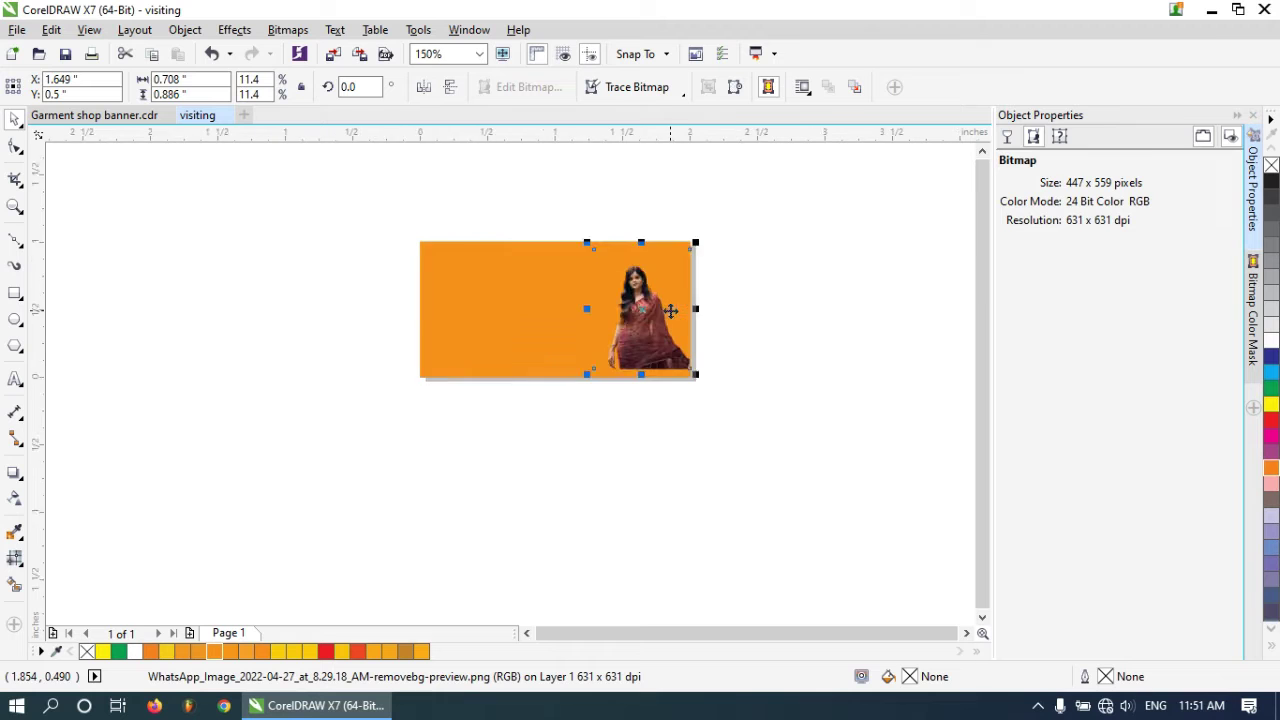
Step: Enlarge the woman's photo to about 0.90 × 1.13 in so she fills the height of the orange background
drag(562, 196, 440, 150)
click(440, 149)
mouse_move(671, 409)
mouse_down()
mouse_move(662, 434)
mouse_move(669, 410)
mouse_up()
drag(487, 165, 498, 189)
Step: Convert the photo to a 300 dpi CMYK Color (32-bit) bitmap with anti-aliasing and a transparent background
click(287, 29)
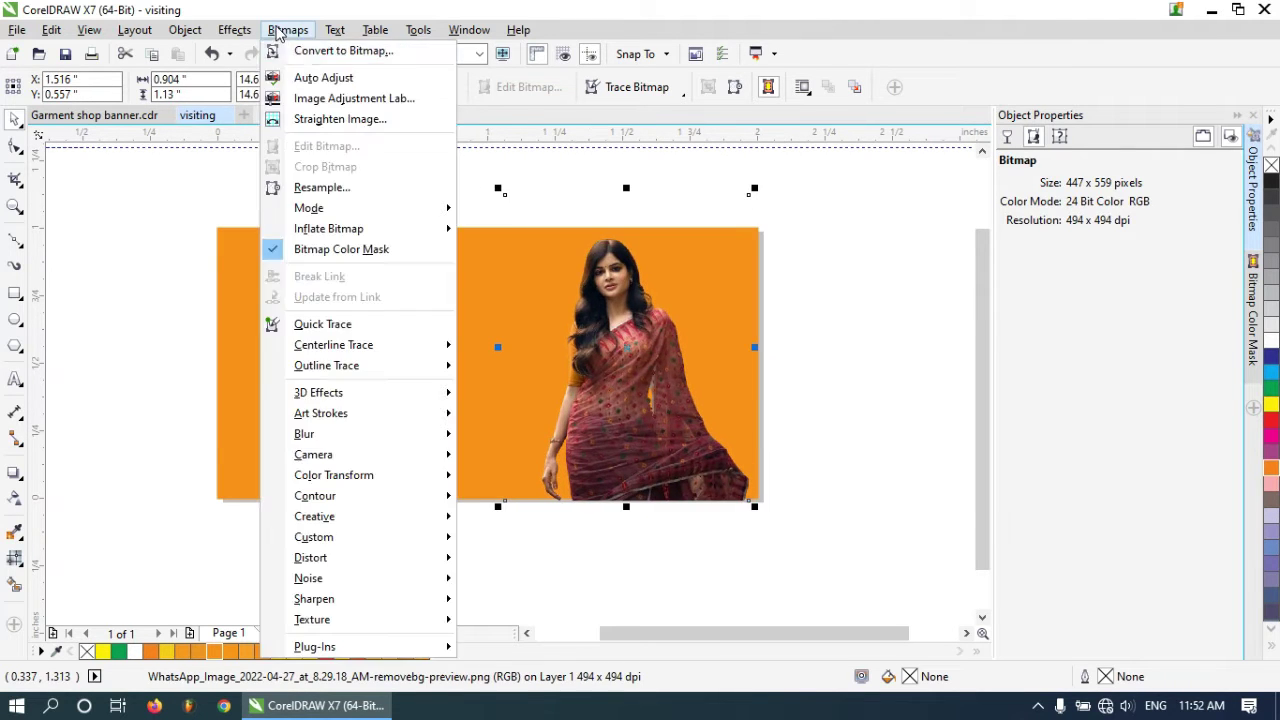
click(300, 50)
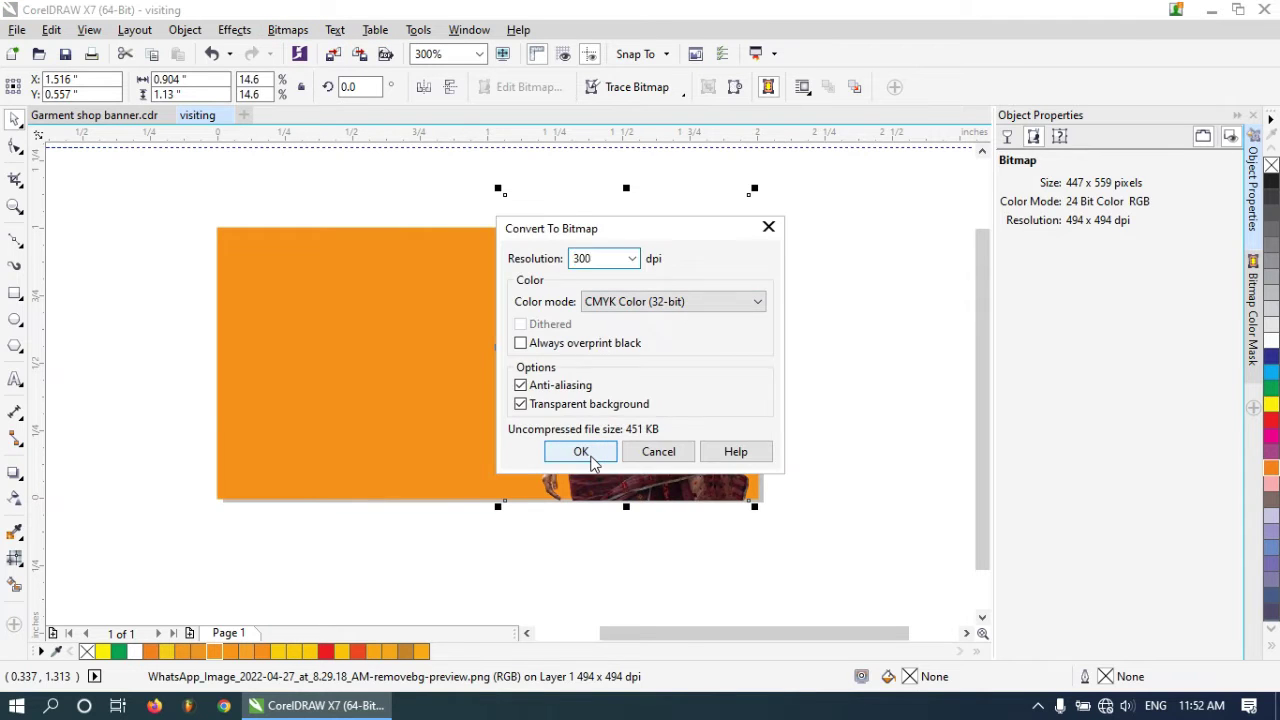
click(590, 458)
Step: Apply the creative Frame effect to the photo, using a square photo frame with rough, brushed edges
click(287, 29)
mouse_move(386, 516)
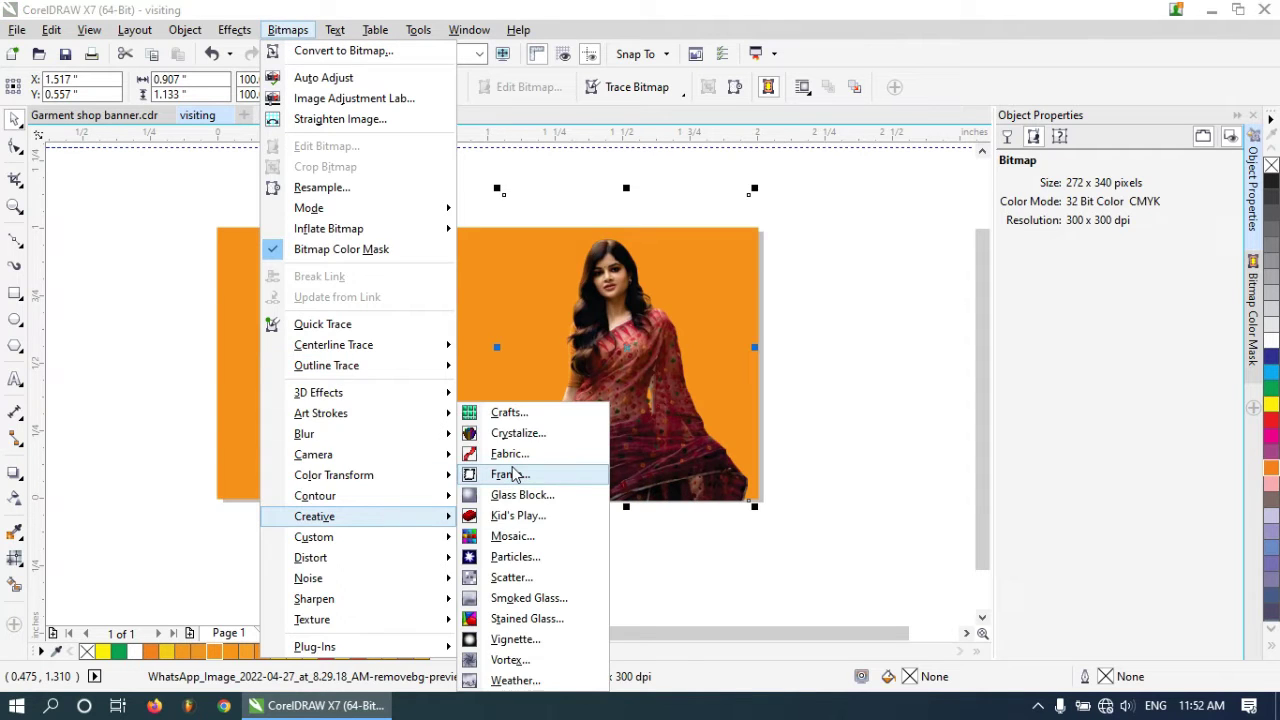
click(510, 474)
click(518, 325)
drag(518, 464, 518, 490)
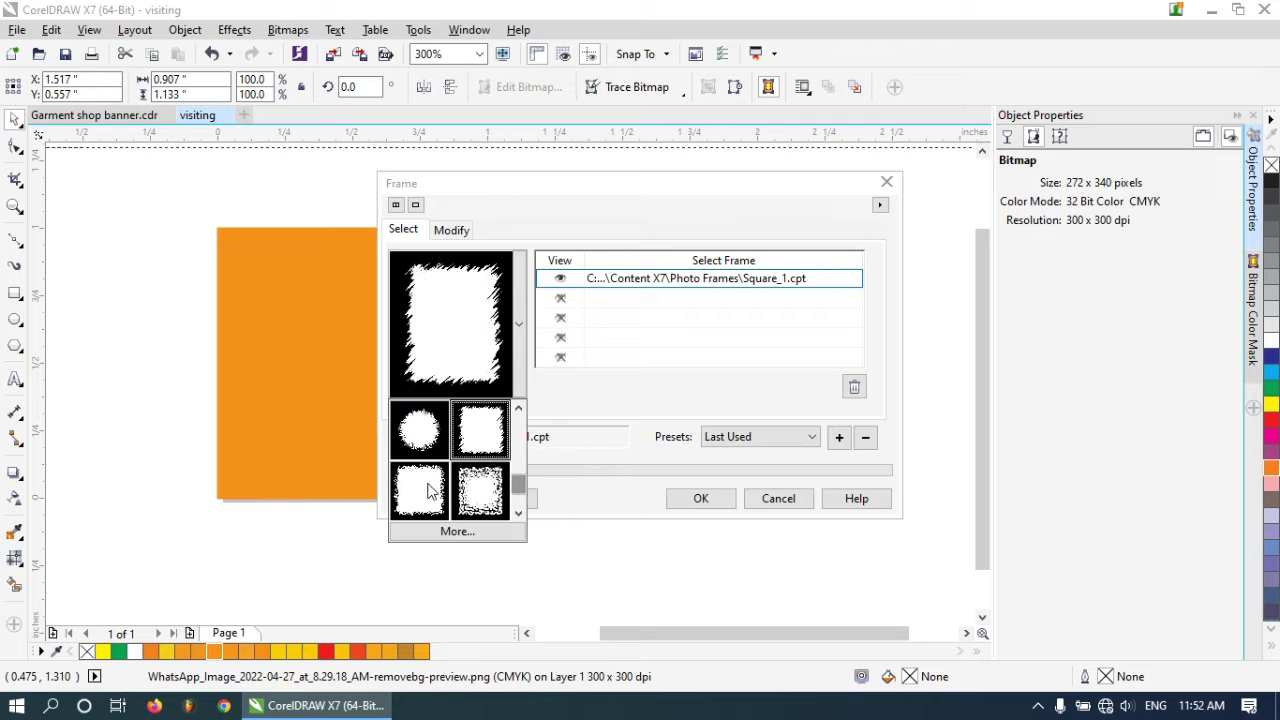
click(428, 490)
click(696, 496)
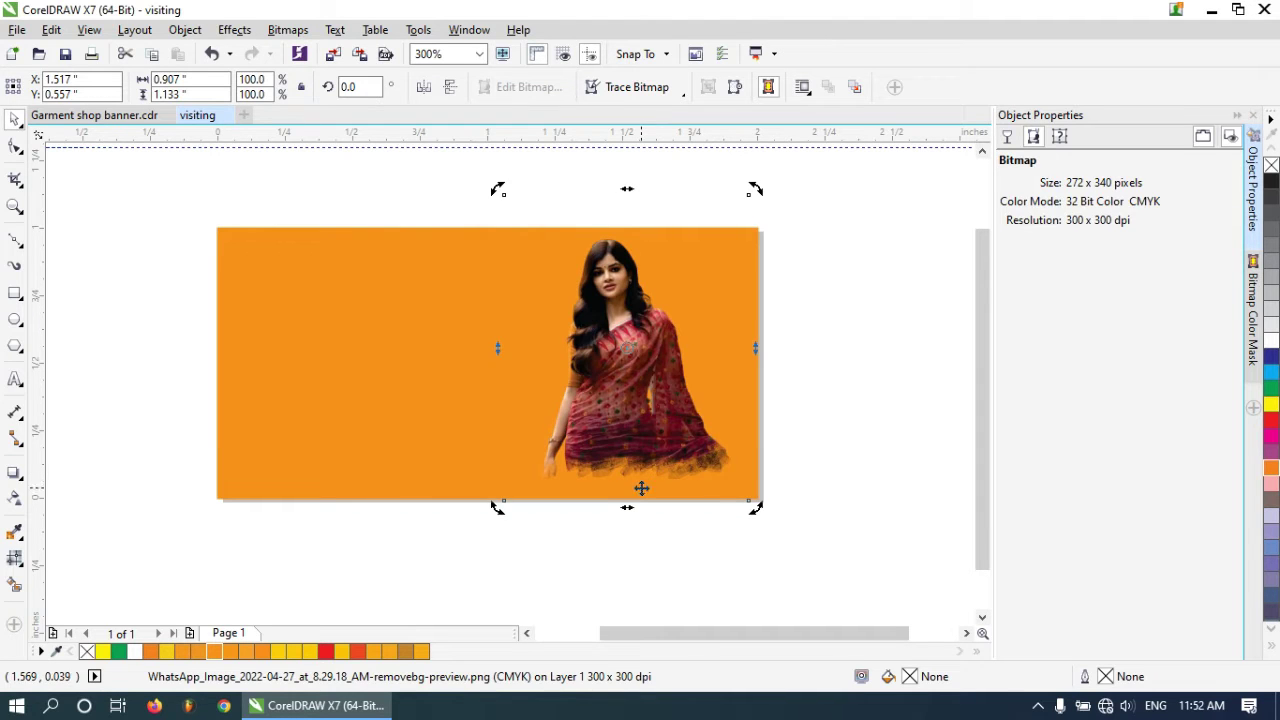
Step: Enlarge the framed photo to about 1.02 × 1.28 in and position it against the bottom right of the orange background
mouse_move(499, 508)
mouse_down()
mouse_move(477, 517)
mouse_move(486, 528)
mouse_up()
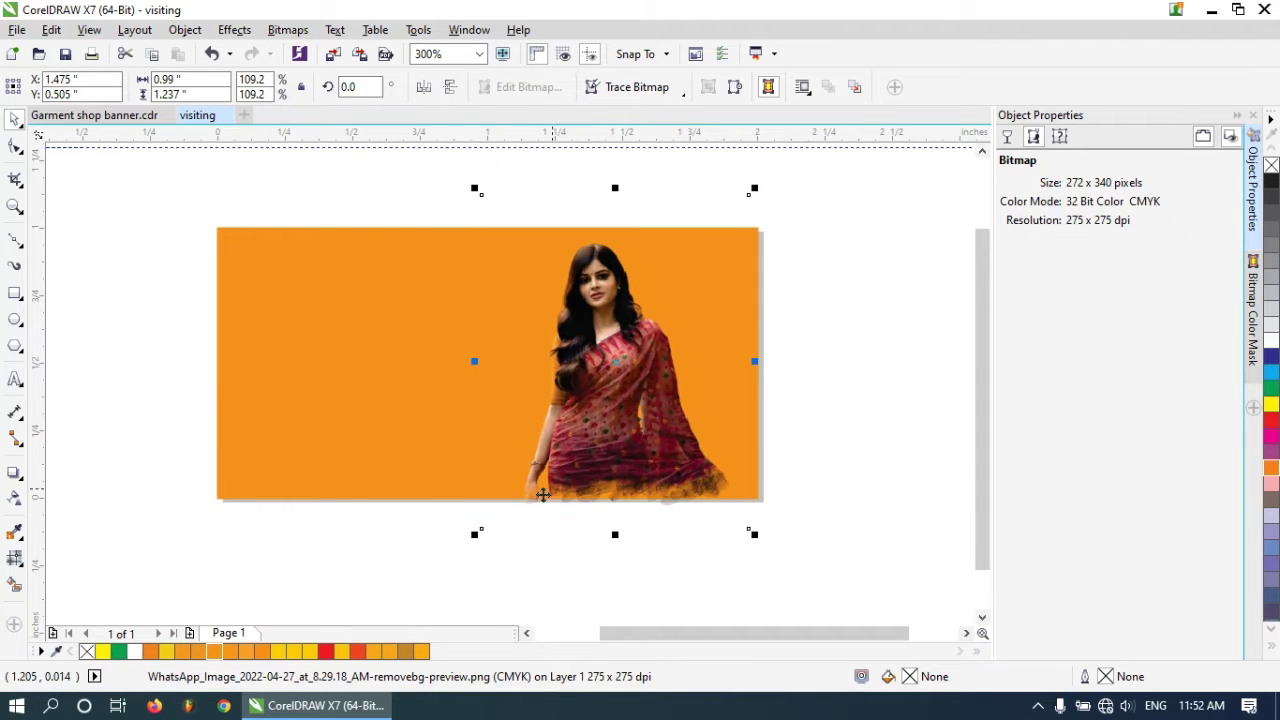
mouse_move(486, 200)
mouse_down()
mouse_move(466, 177)
mouse_move(491, 177)
mouse_up()
click(884, 492)
scroll(701, 514, up, 1)
scroll(698, 522, down, 1)
scroll(678, 559, up, 1)
scroll(678, 559, down, 1)
click(680, 542)
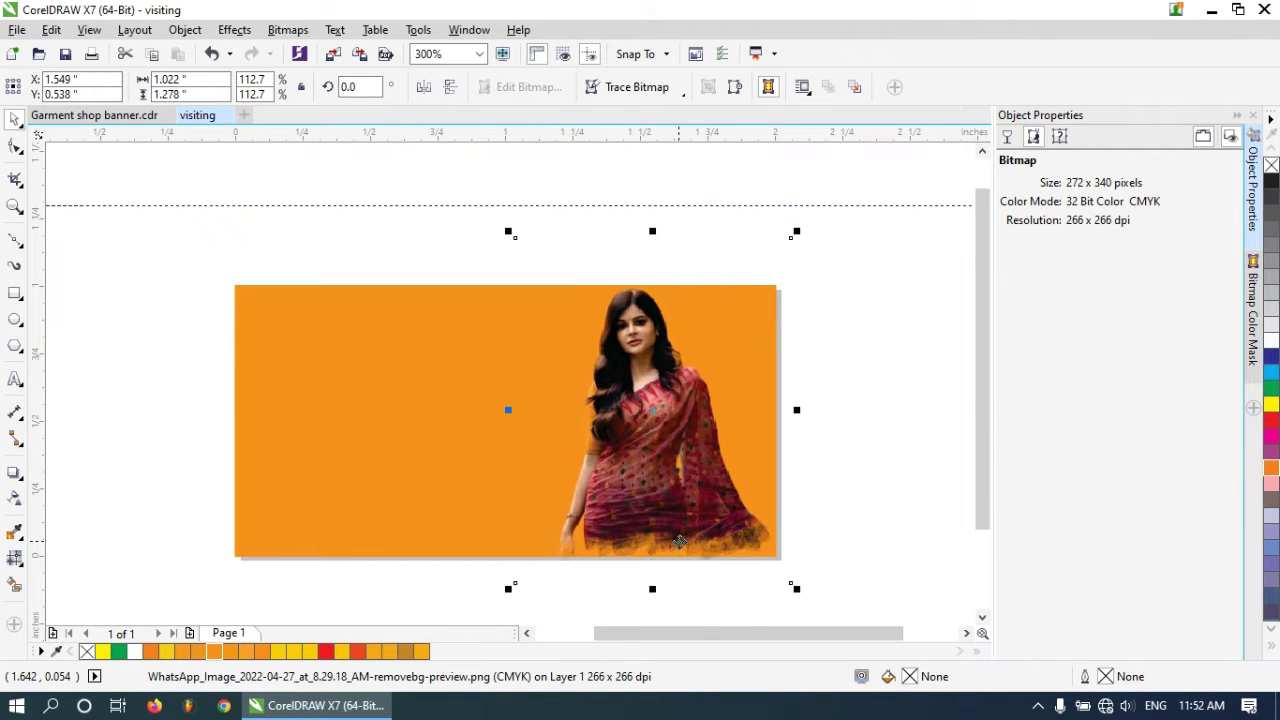
click(897, 491)
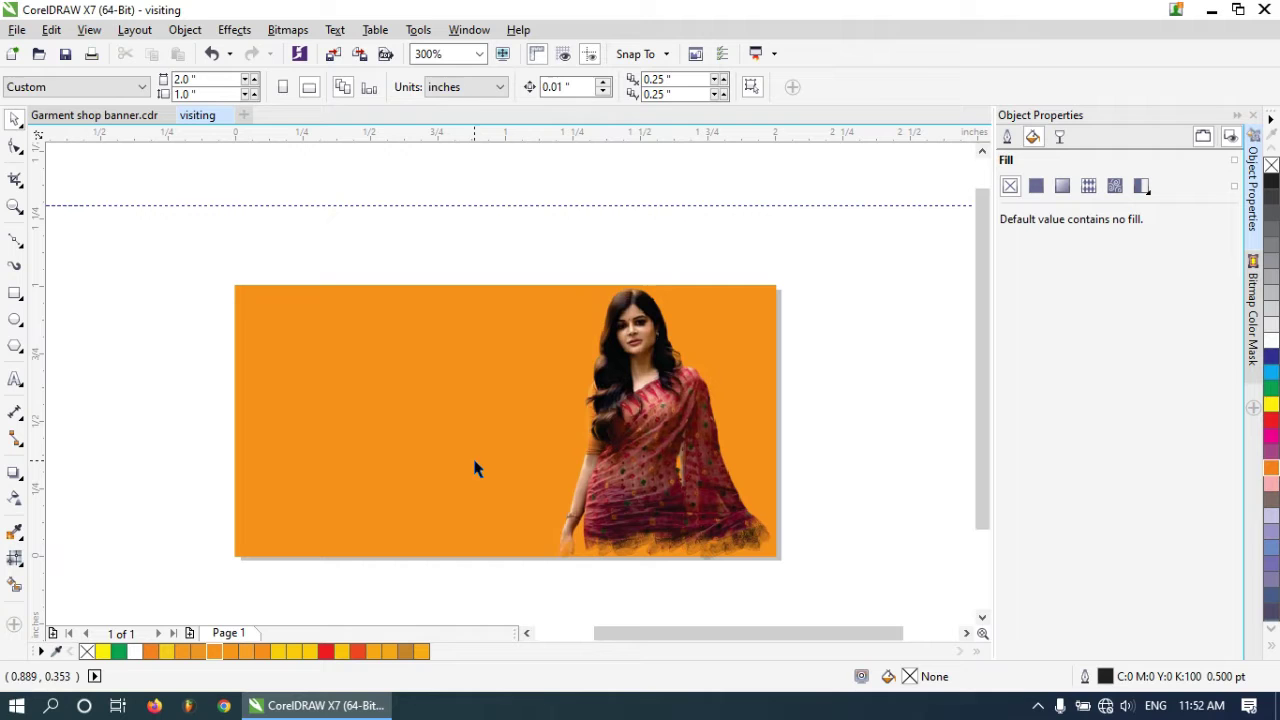
Step: Draw a pill-shaped rectangle about 0.82 × 0.19 in beside the woman, with fully rounded 0.18 in corners
click(14, 294)
scroll(397, 423, up, 1)
drag(168, 261, 611, 361)
click(745, 78)
click(745, 78)
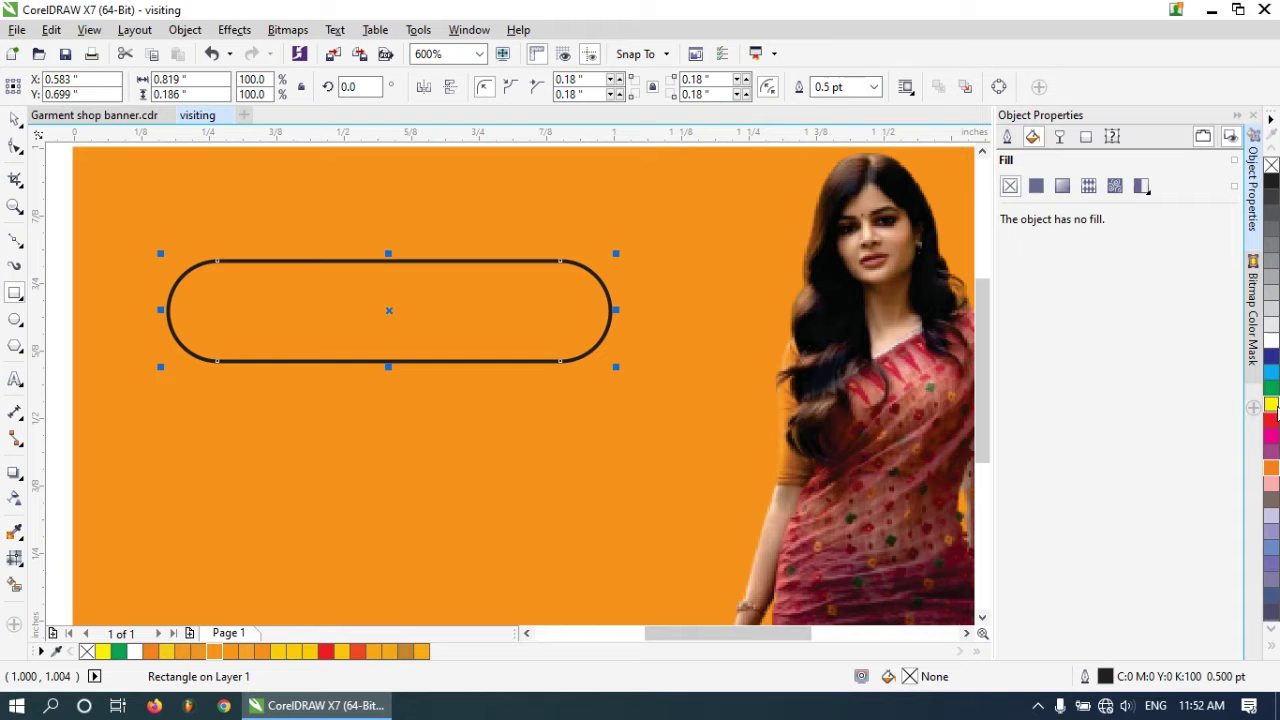
Step: Fill the pill-shaped rectangle with yellow and remove its outline
click(1271, 404)
click(874, 87)
click(830, 102)
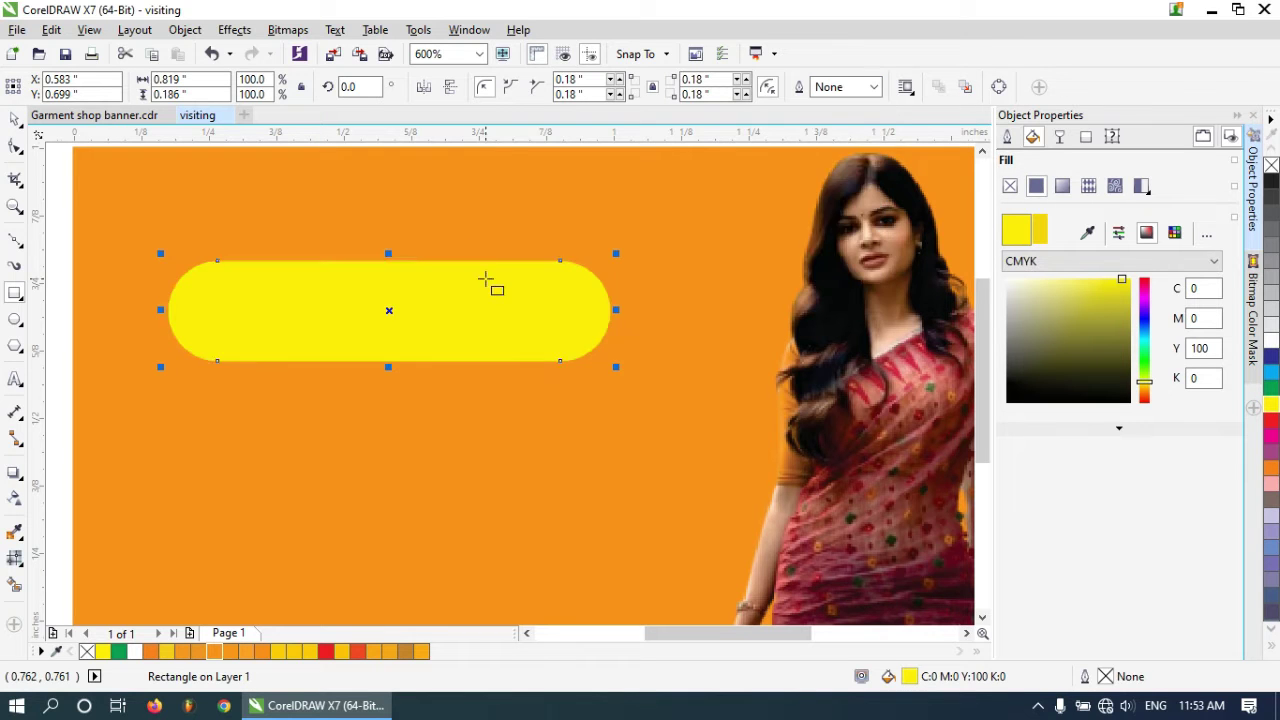
Step: Move the pill shape to the lower half of the orange background and fill it with white
scroll(488, 280, down, 2)
drag(453, 284, 474, 394)
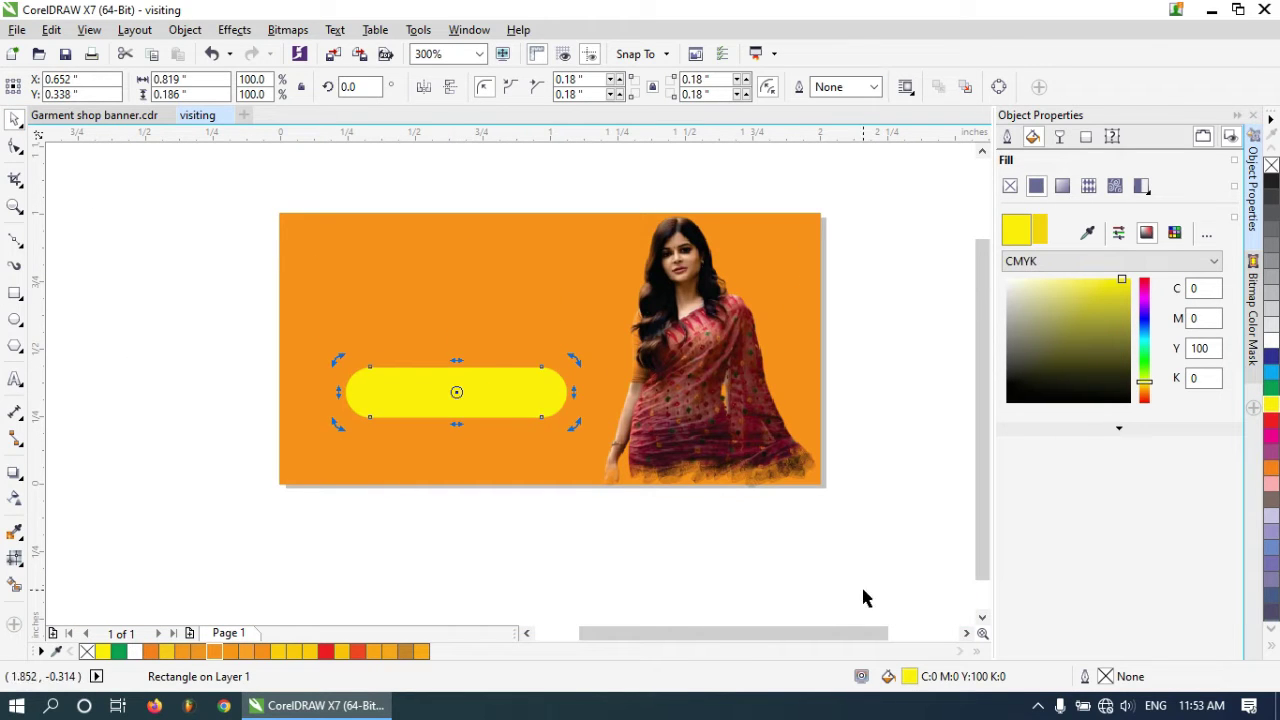
click(1270, 388)
click(1273, 341)
key(Escape)
Step: Add the artistic text "Fashion" above the white pill shape
key(F8)
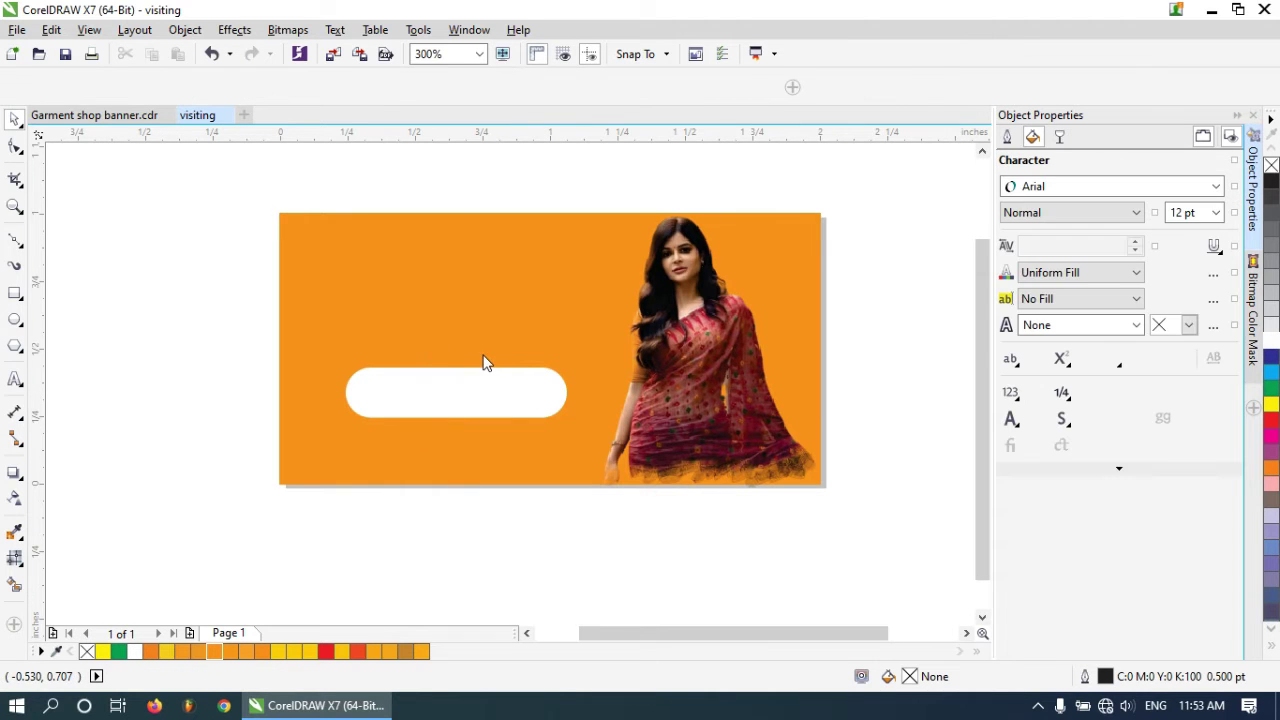
scroll(470, 350, up, 2)
scroll(429, 337, down, 1)
drag(163, 220, 642, 331)
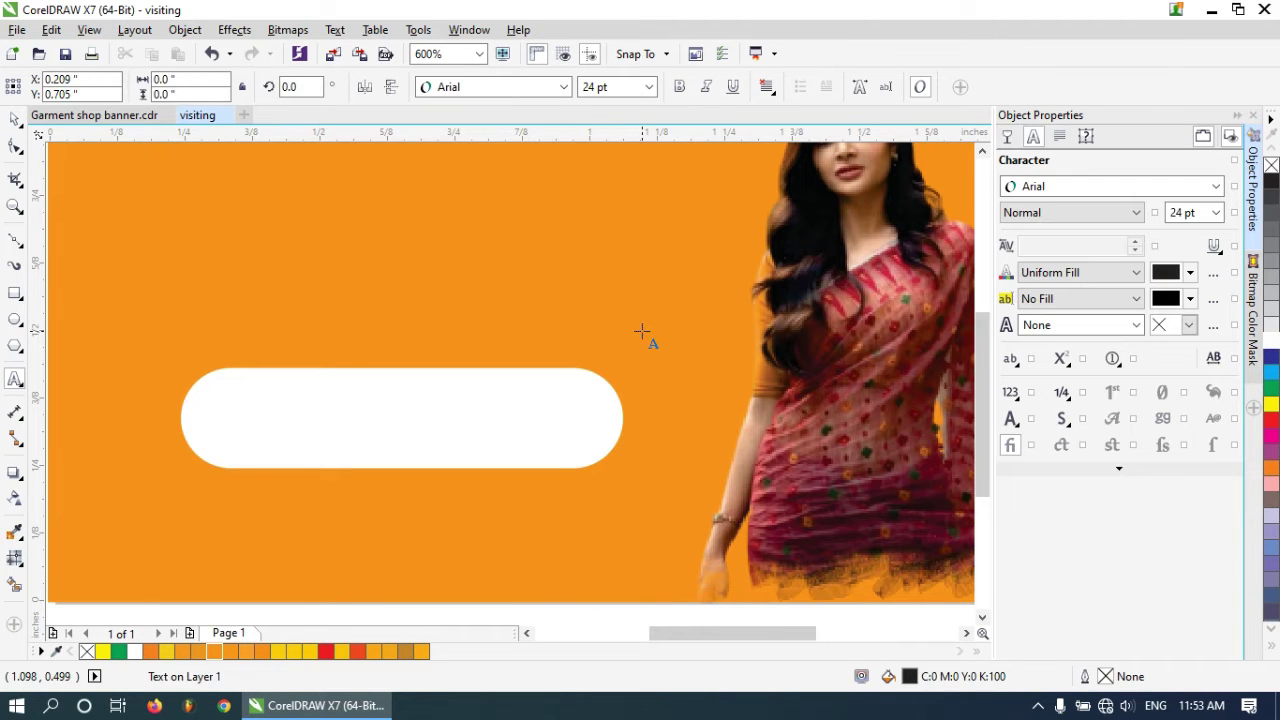
text(Fashion)
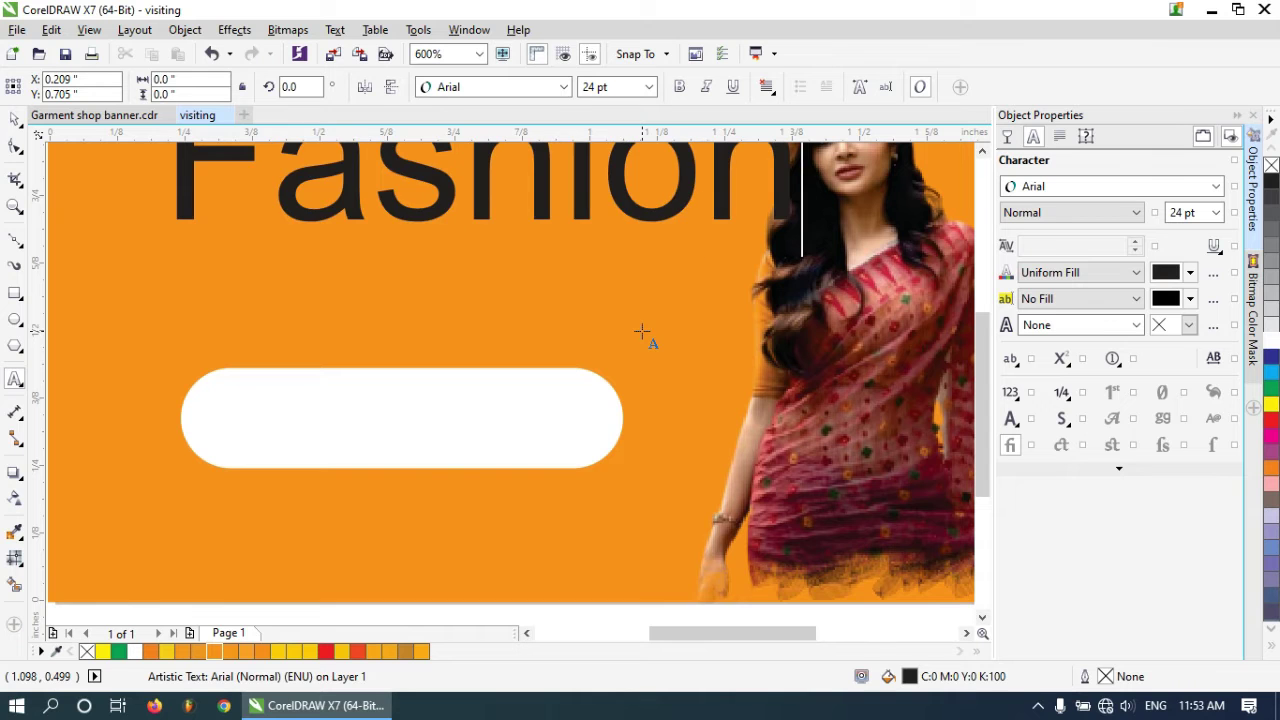
Step: Move the Fashion text down close to the pill shape and shrink it to about 19 pt
scroll(422, 424, down, 2)
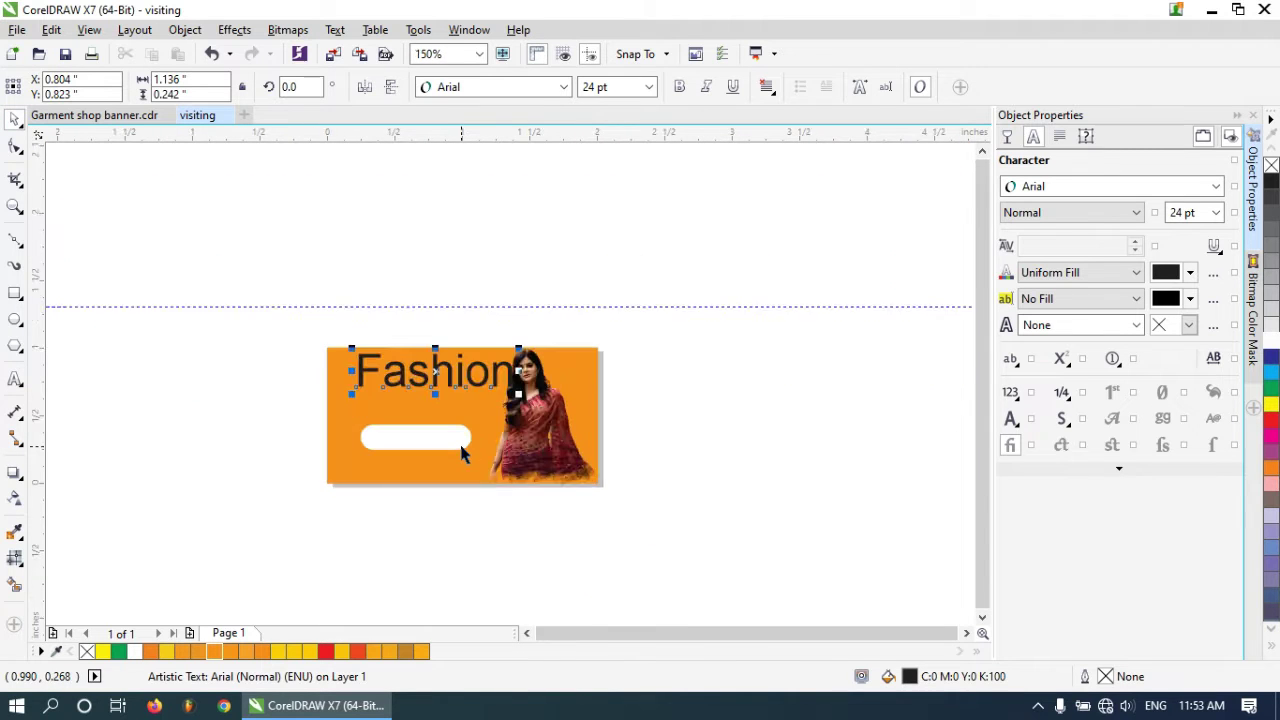
scroll(463, 449, up, 1)
drag(428, 304, 422, 361)
drag(568, 392, 505, 381)
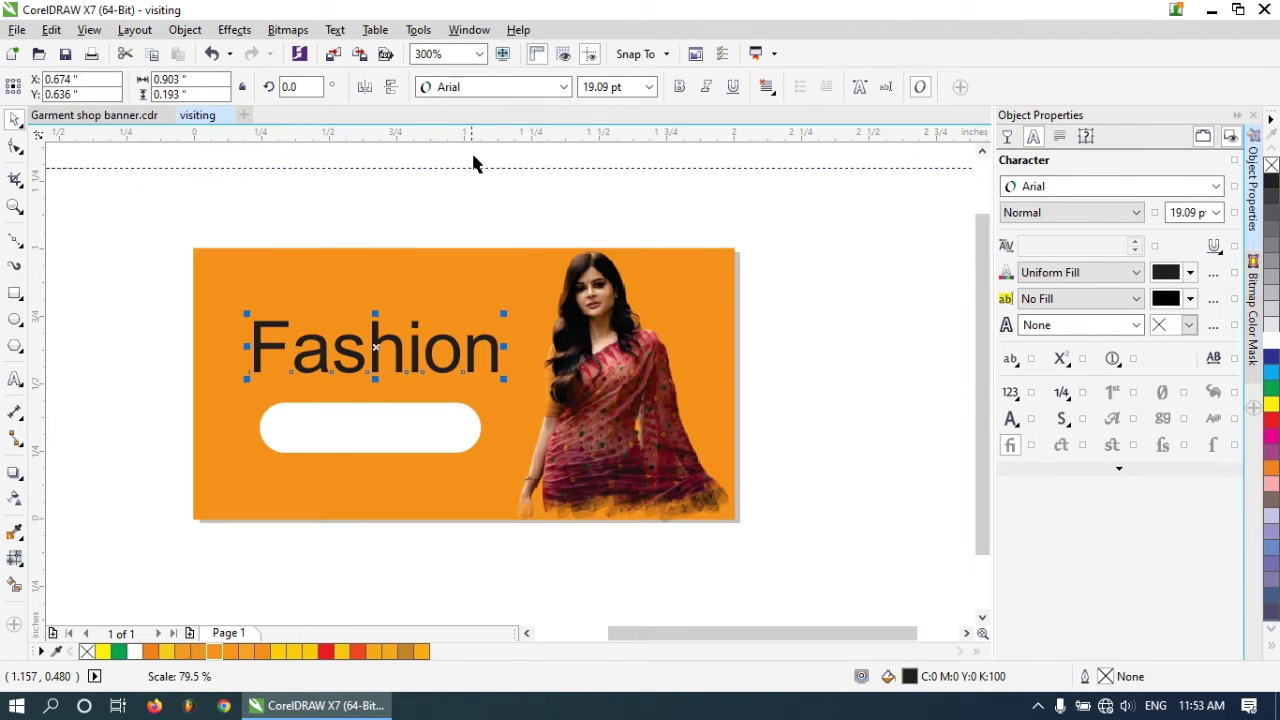
Step: Try the Snow Bright and Ballerick fonts on the Fashion text and enlarge it to about 21.5 pt
click(490, 87)
click(470, 129)
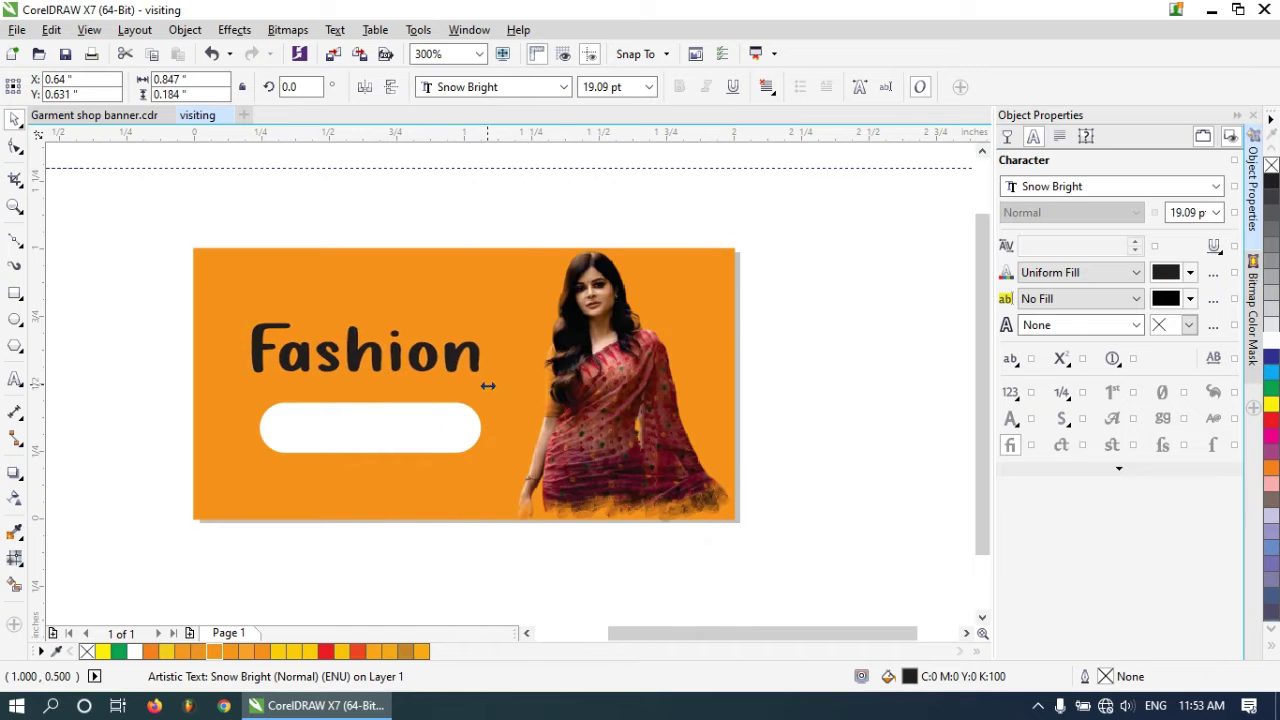
click(490, 87)
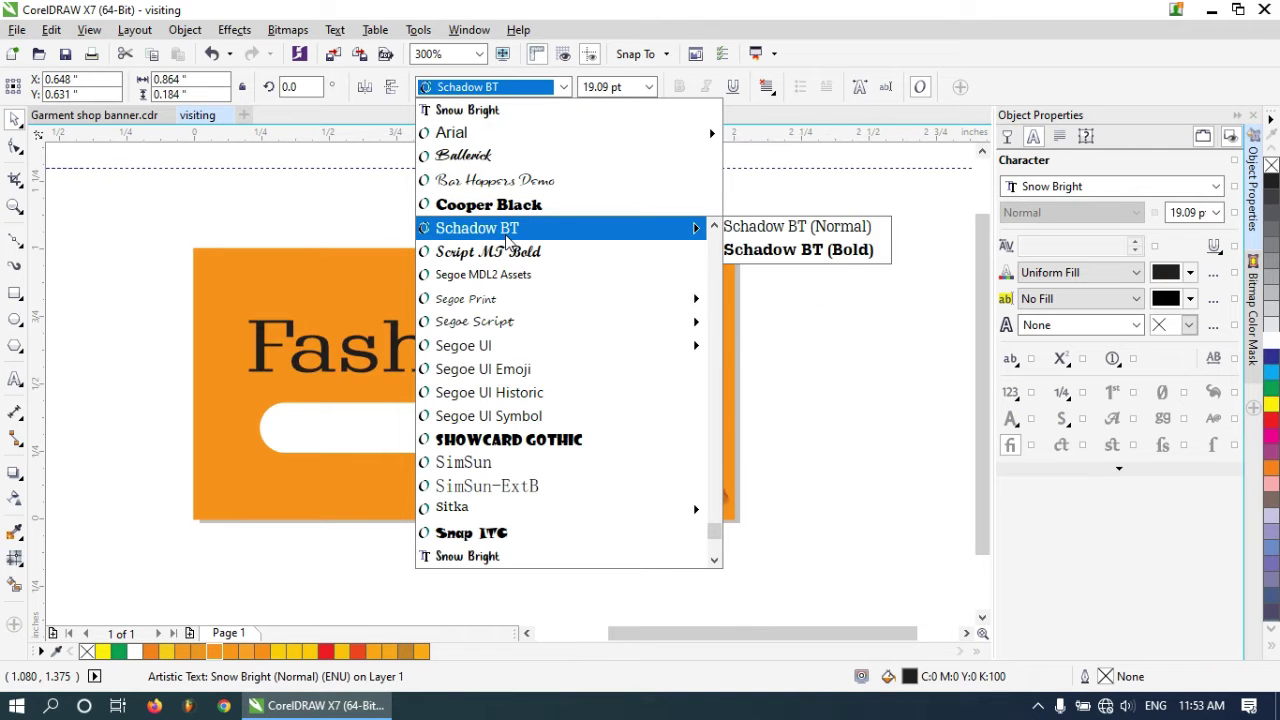
click(463, 155)
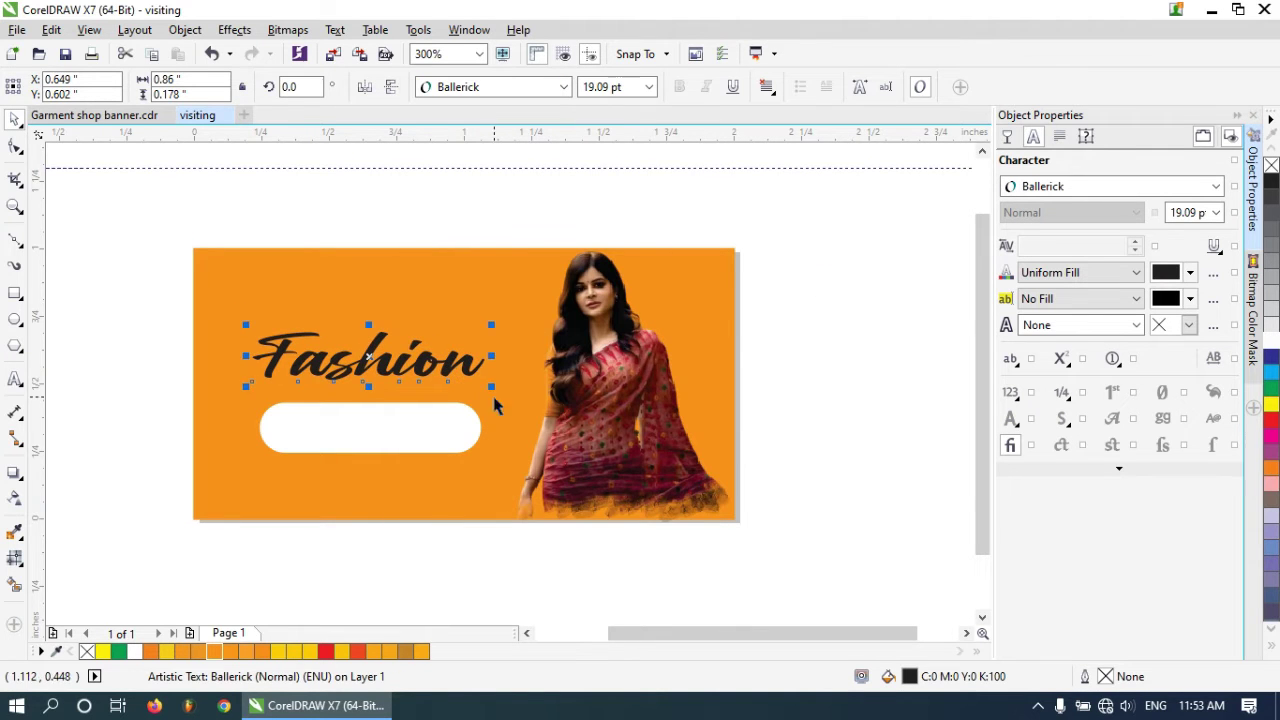
drag(492, 387, 521, 395)
Step: Set the Fashion text's font to Tw Cen MT
click(485, 88)
drag(713, 253, 723, 516)
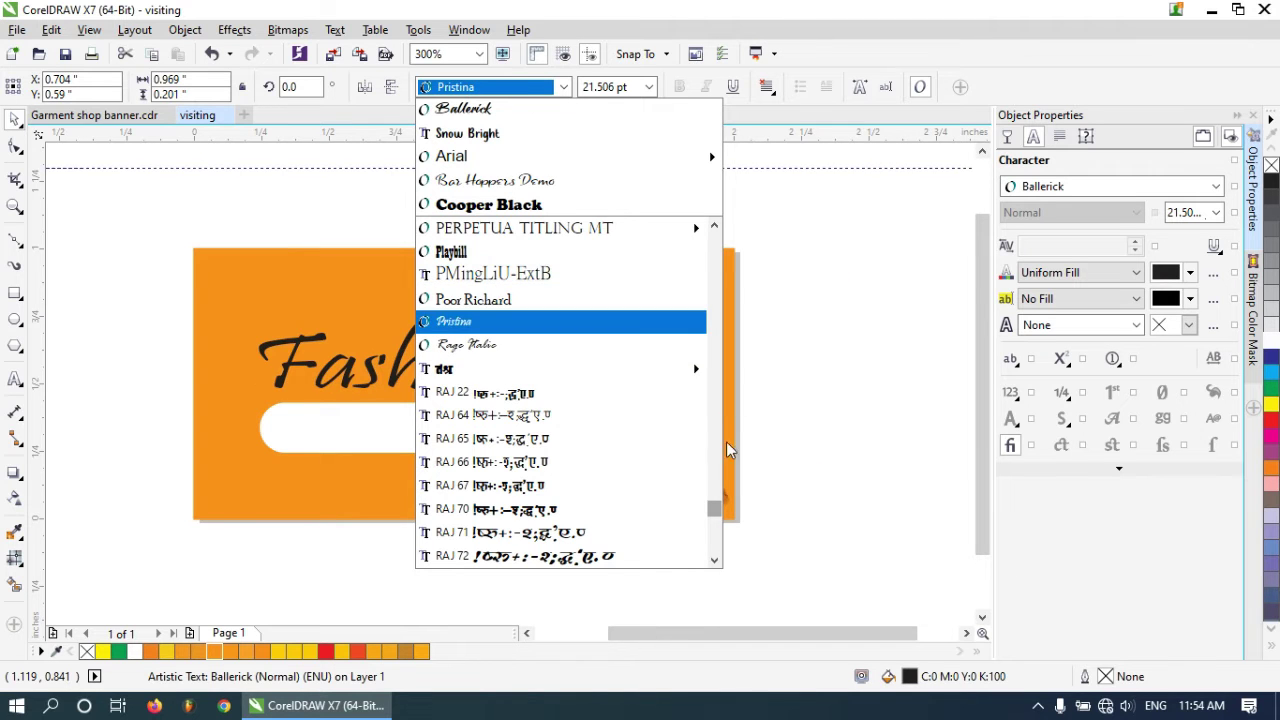
drag(714, 512, 714, 566)
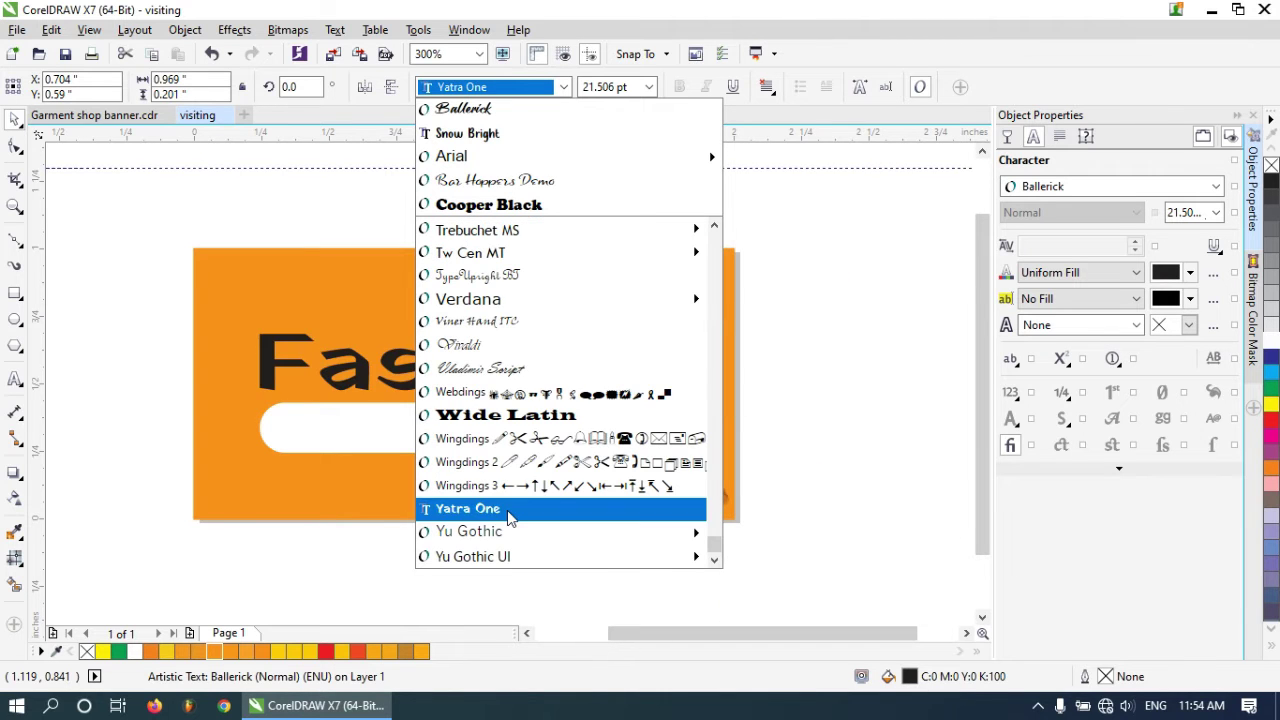
click(505, 252)
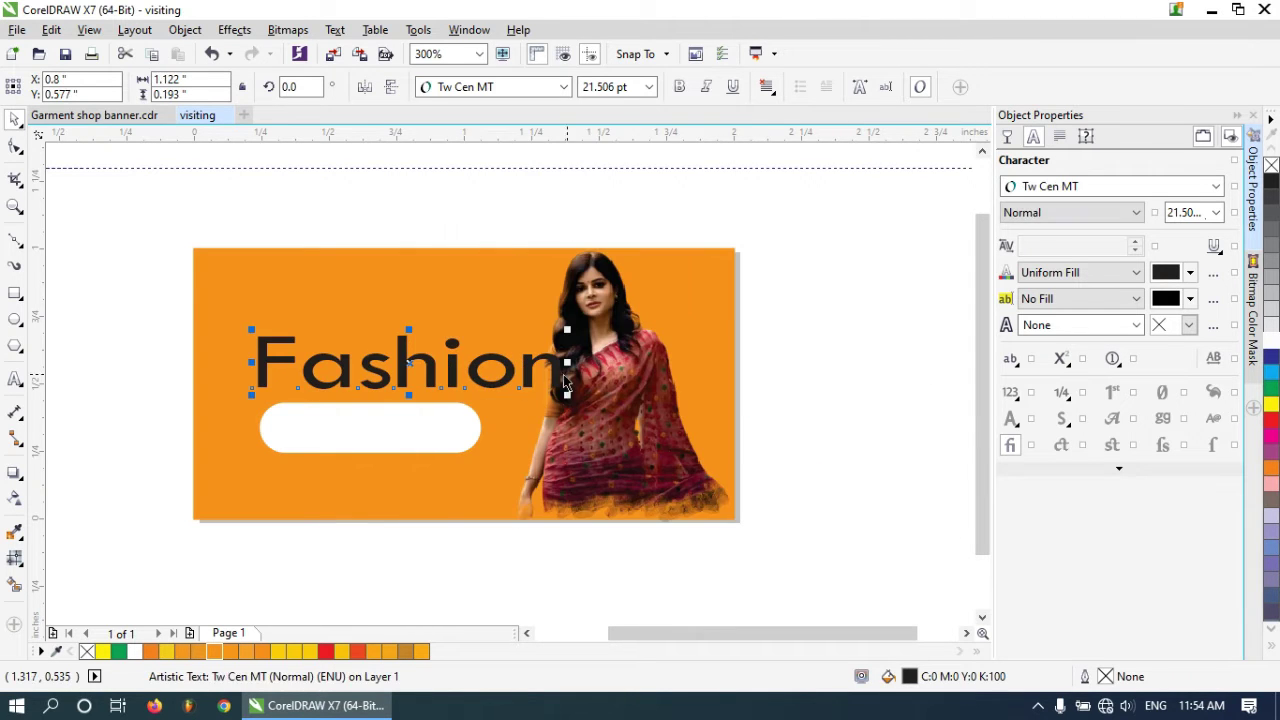
Step: Reduce the Fashion text to about 18.4 pt, place it centred above the pill shape and fill it white
drag(254, 329, 260, 337)
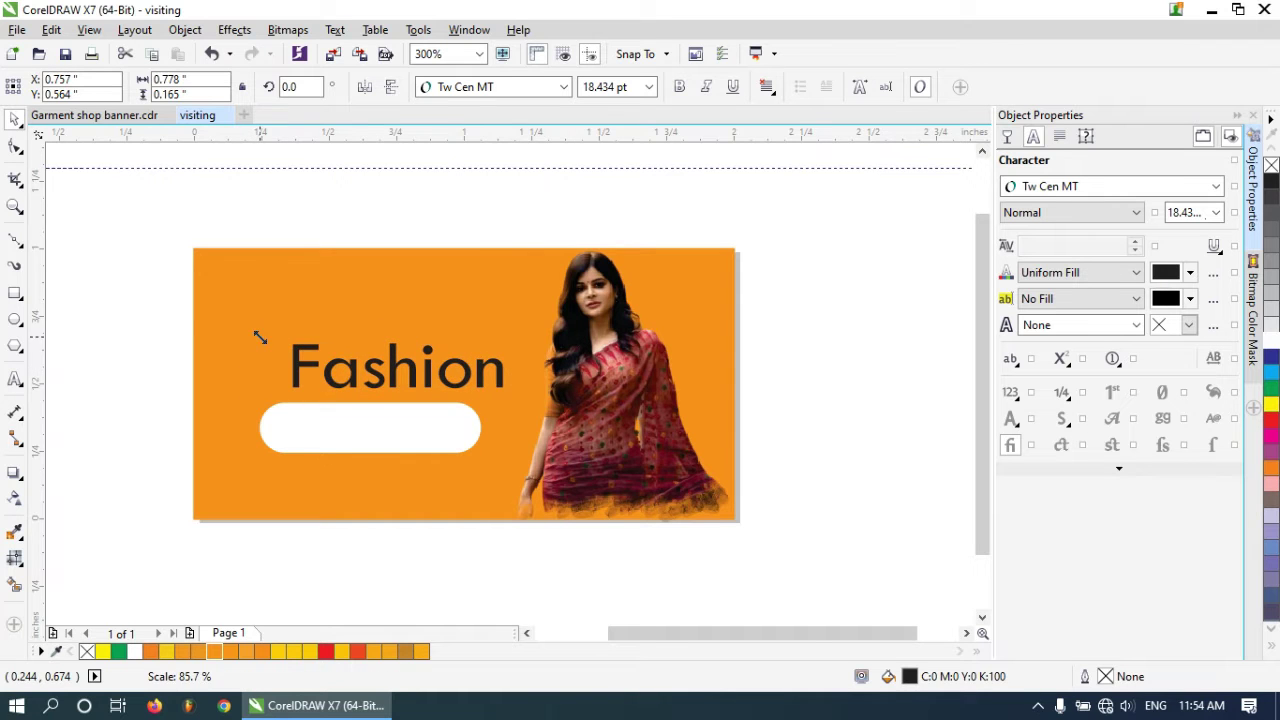
scroll(391, 364, up, 1)
drag(394, 367, 353, 322)
scroll(352, 312, down, 2)
click(1271, 340)
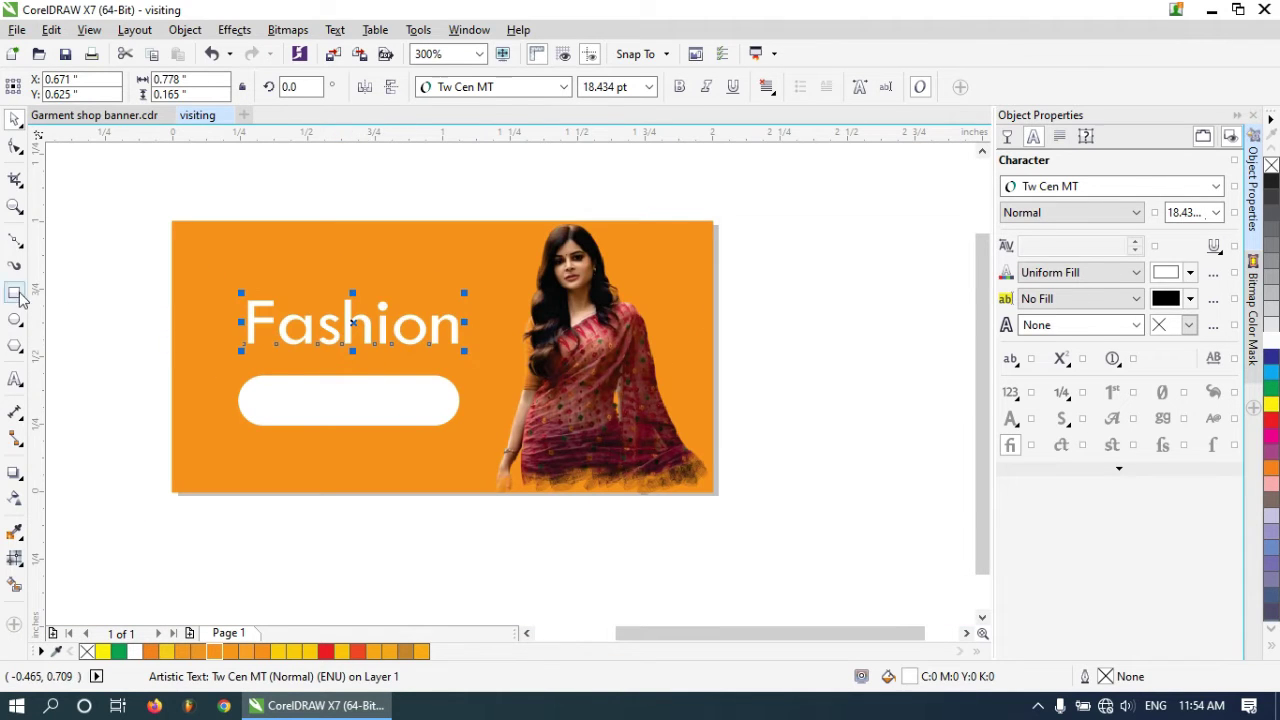
Step: Add a tight black drop shadow to the Fashion text with about 76 opacity and 15 feathering
click(14, 476)
drag(333, 337, 478, 334)
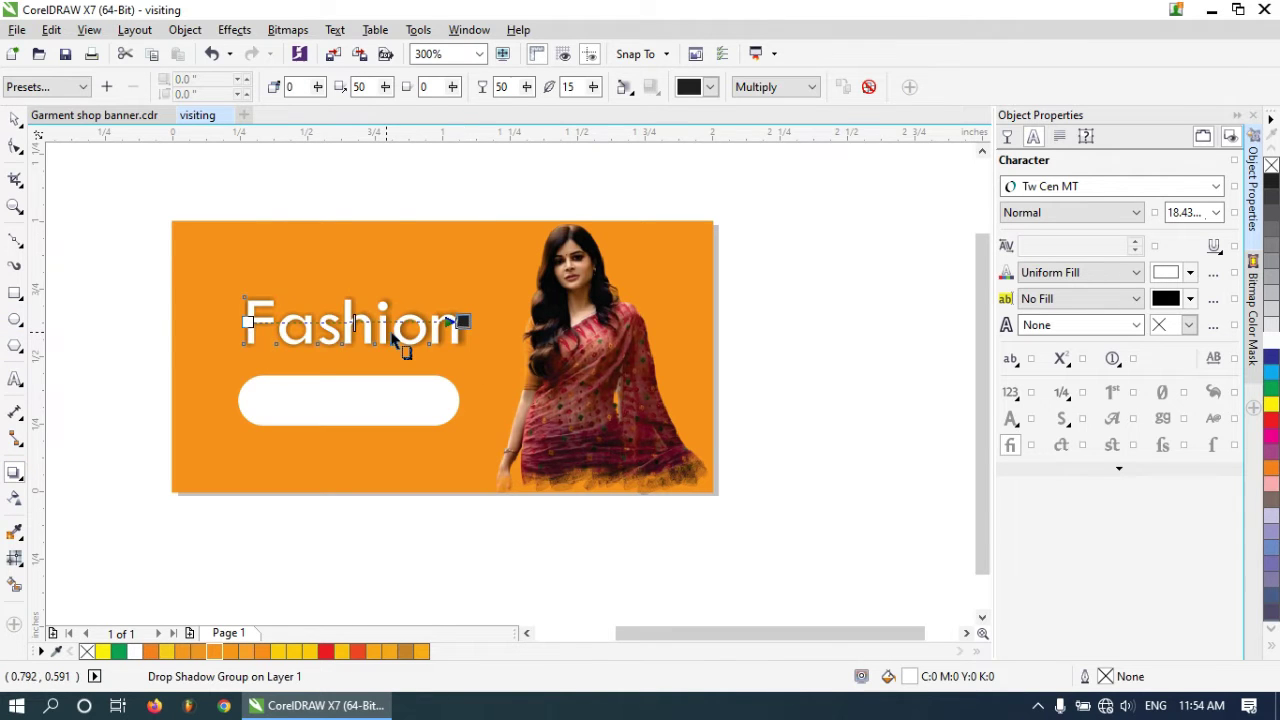
scroll(400, 345, up, 1)
drag(322, 311, 464, 311)
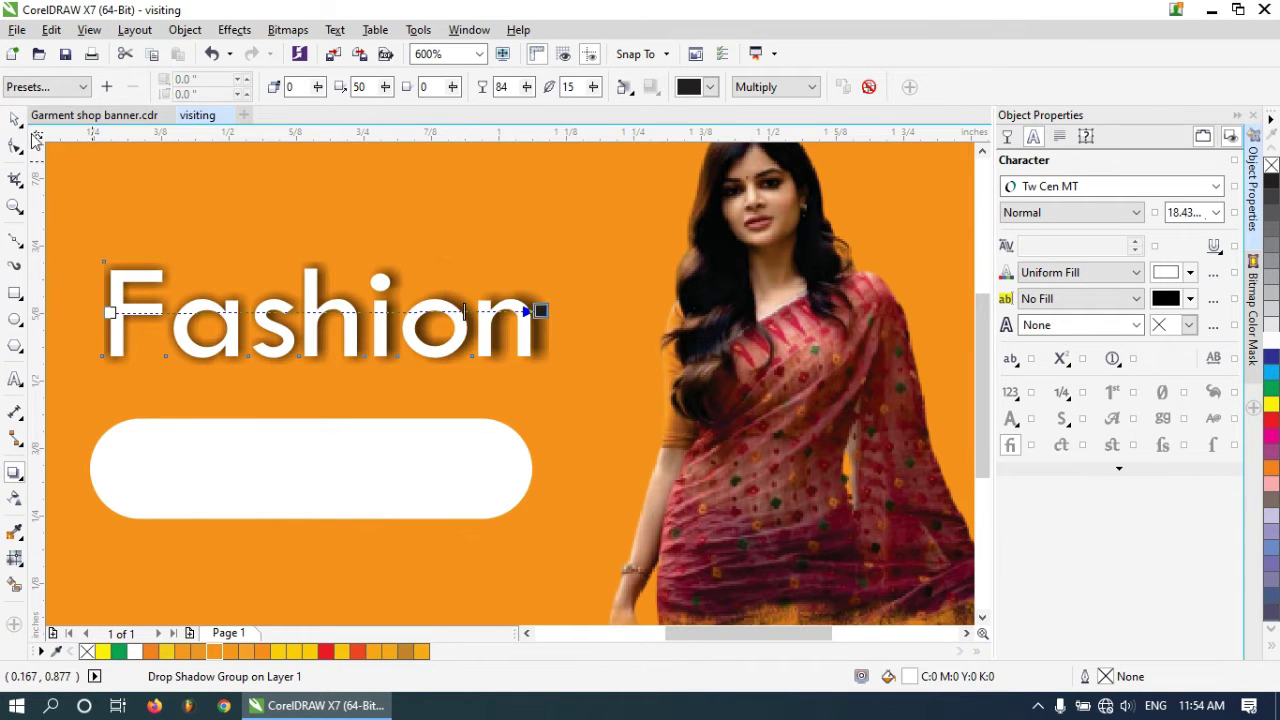
drag(541, 313, 538, 323)
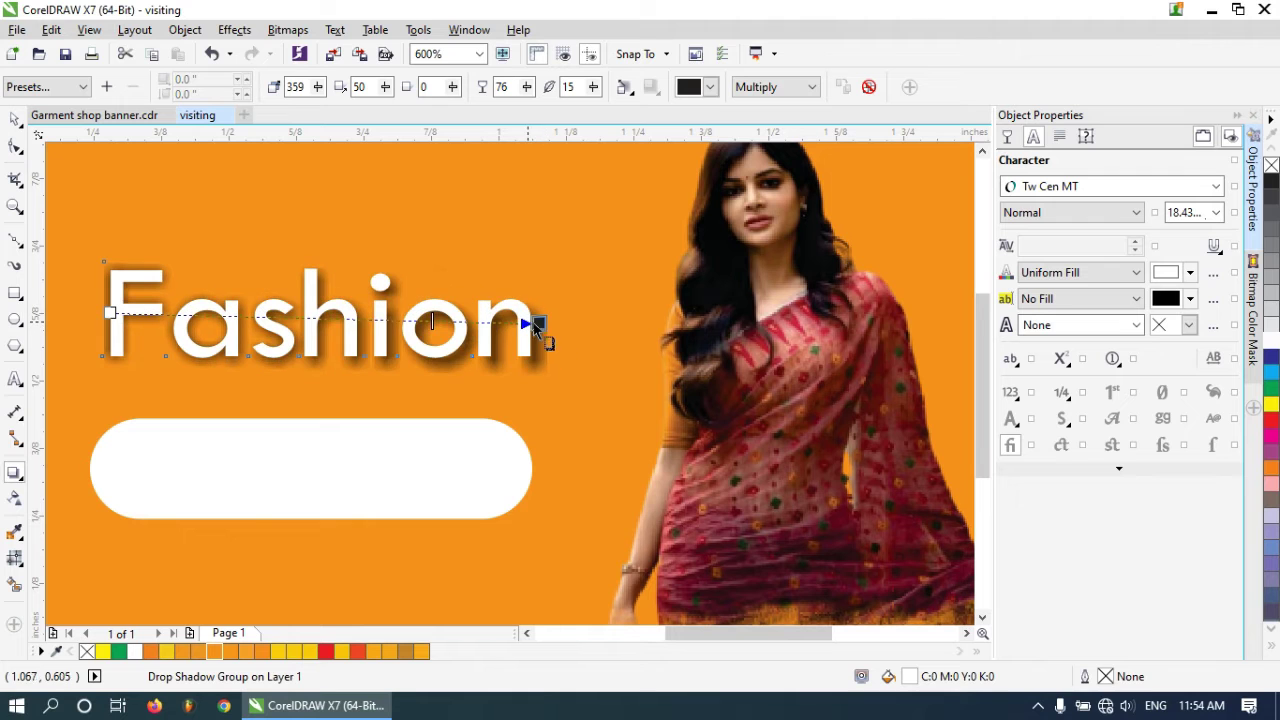
key(space)
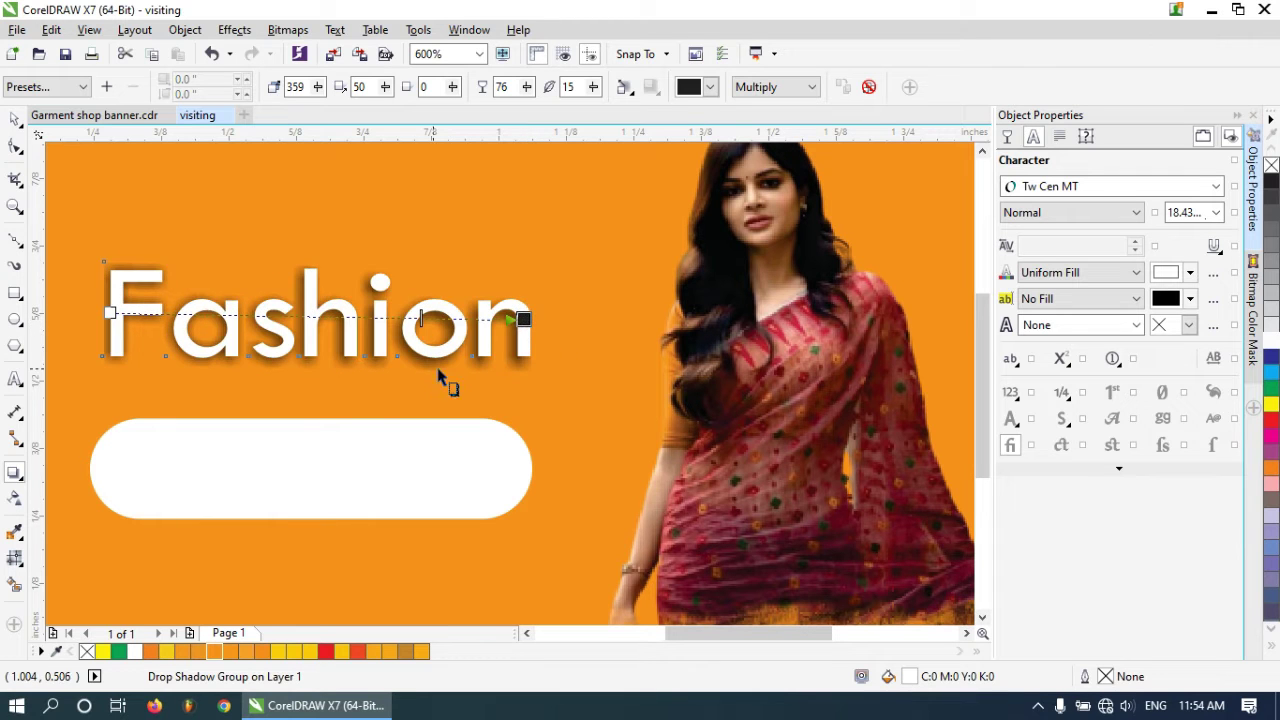
scroll(466, 318, down, 1)
scroll(308, 327, up, 1)
Step: Give all letters of the Fashion text a black 0.5 pt outline
double_click(347, 328)
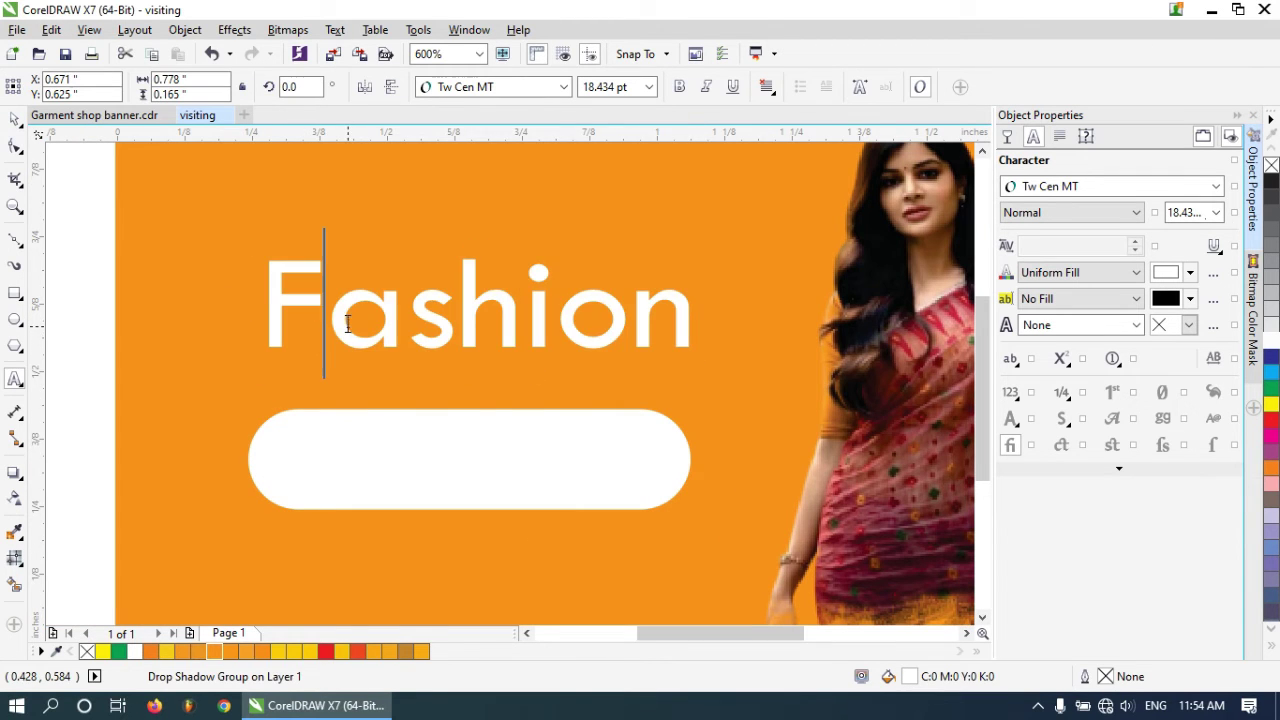
key(ctrl+a)
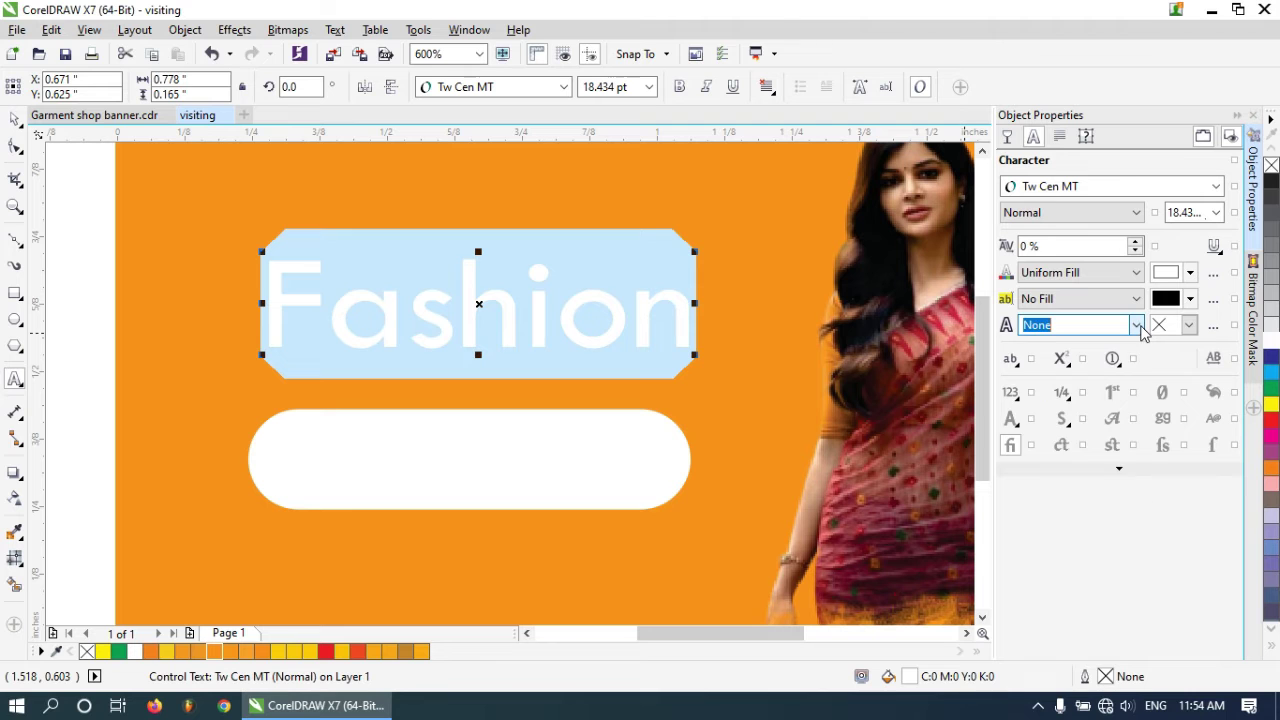
click(1065, 394)
click(1211, 329)
click(671, 468)
click(620, 529)
key(ctrl+space)
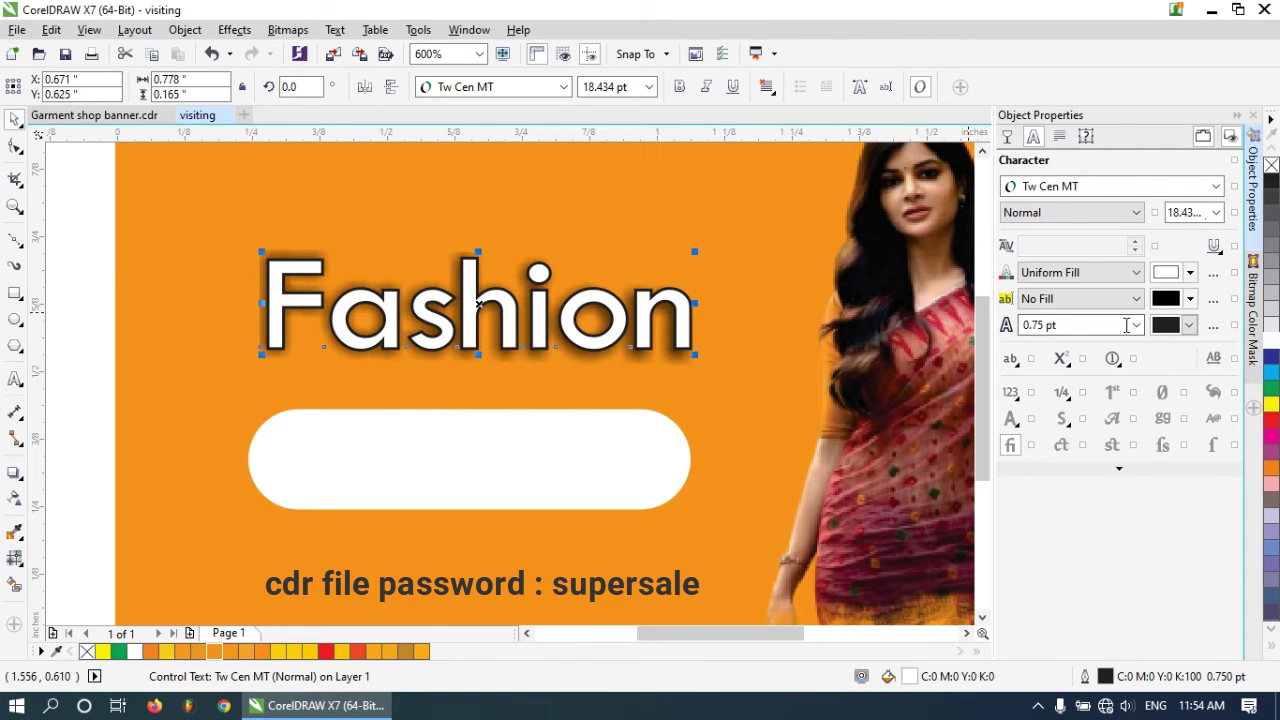
click(1136, 325)
click(1086, 372)
click(176, 352)
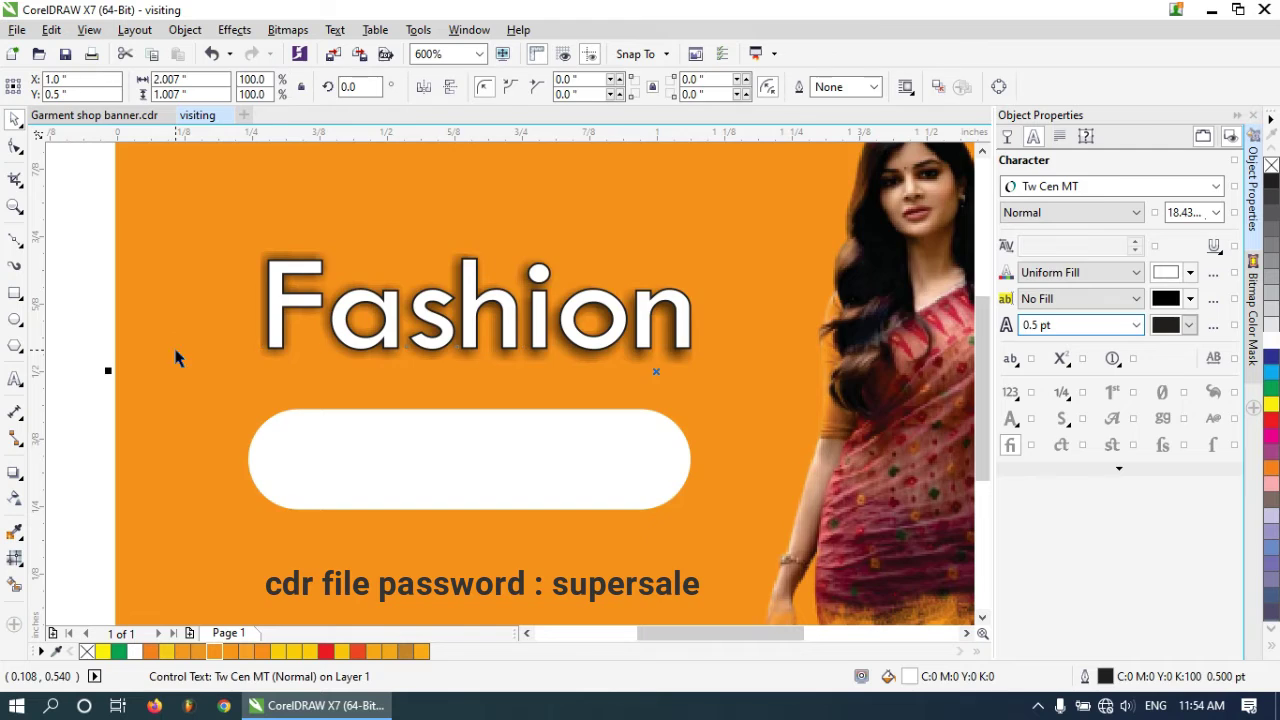
Step: Move the white pill shape up just under the Fashion text and widen it to about 0.91 in
scroll(166, 282, down, 1)
click(167, 289)
click(417, 390)
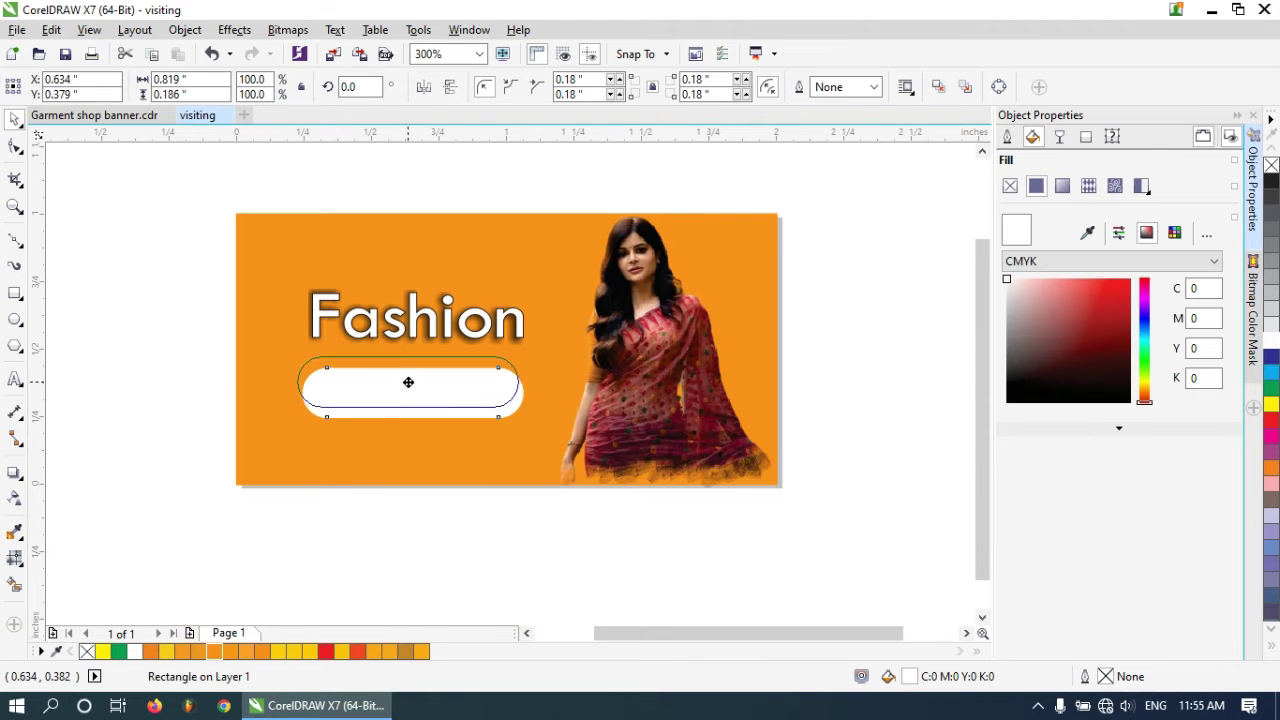
drag(526, 381, 548, 381)
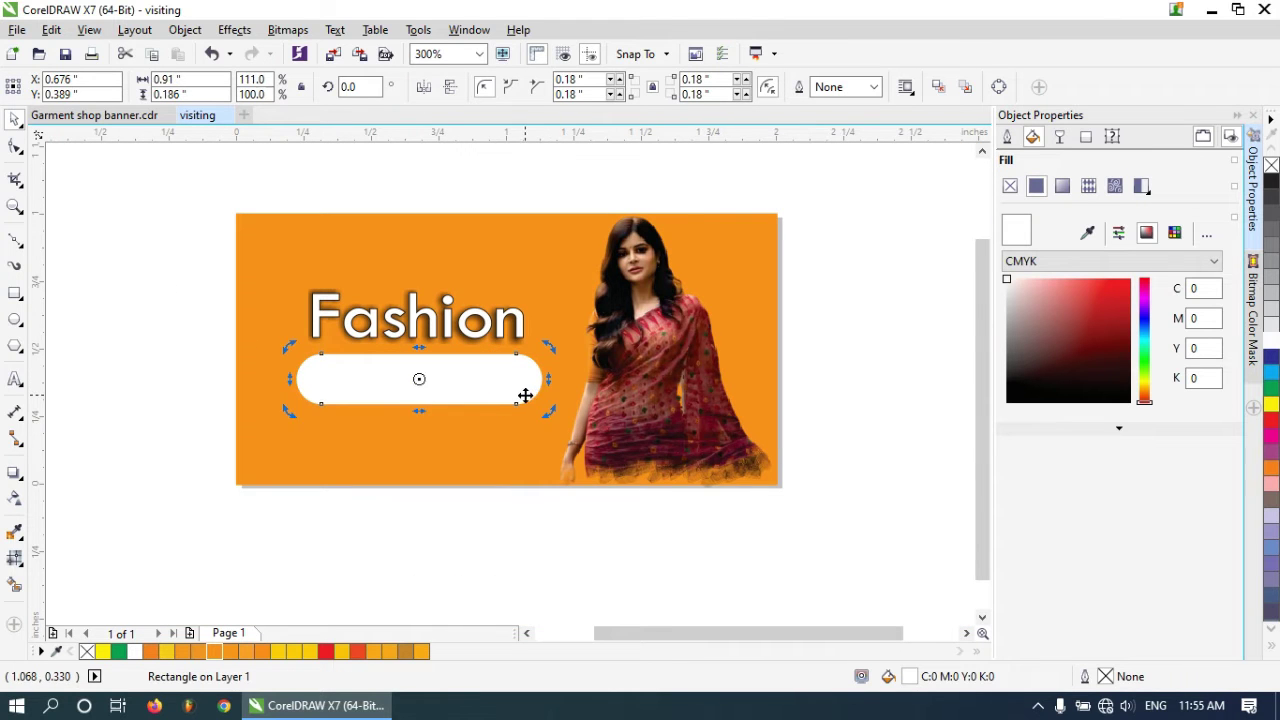
Step: Add the artistic text "Super Sale" near the white pill shape and close the Garment shop banner.cdr document
scroll(398, 391, up, 2)
click(15, 379)
drag(228, 337, 657, 403)
text(Super s)
key(BackSpace)
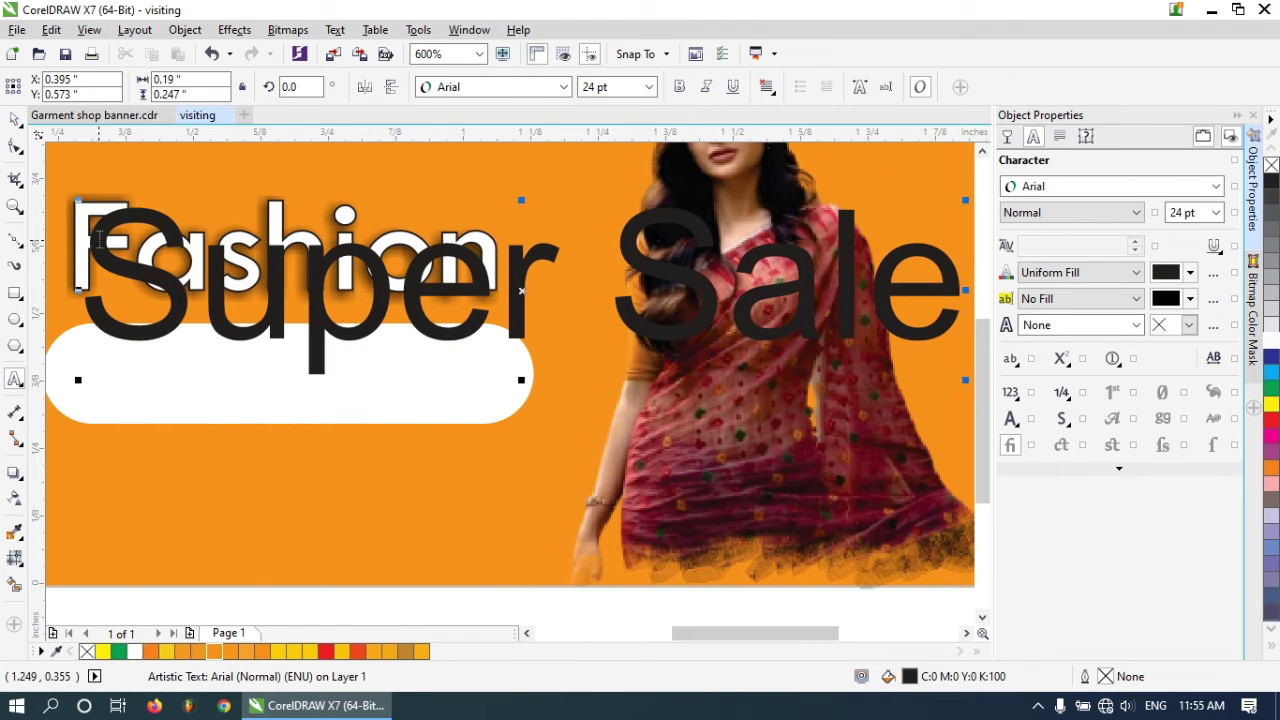
click(148, 116)
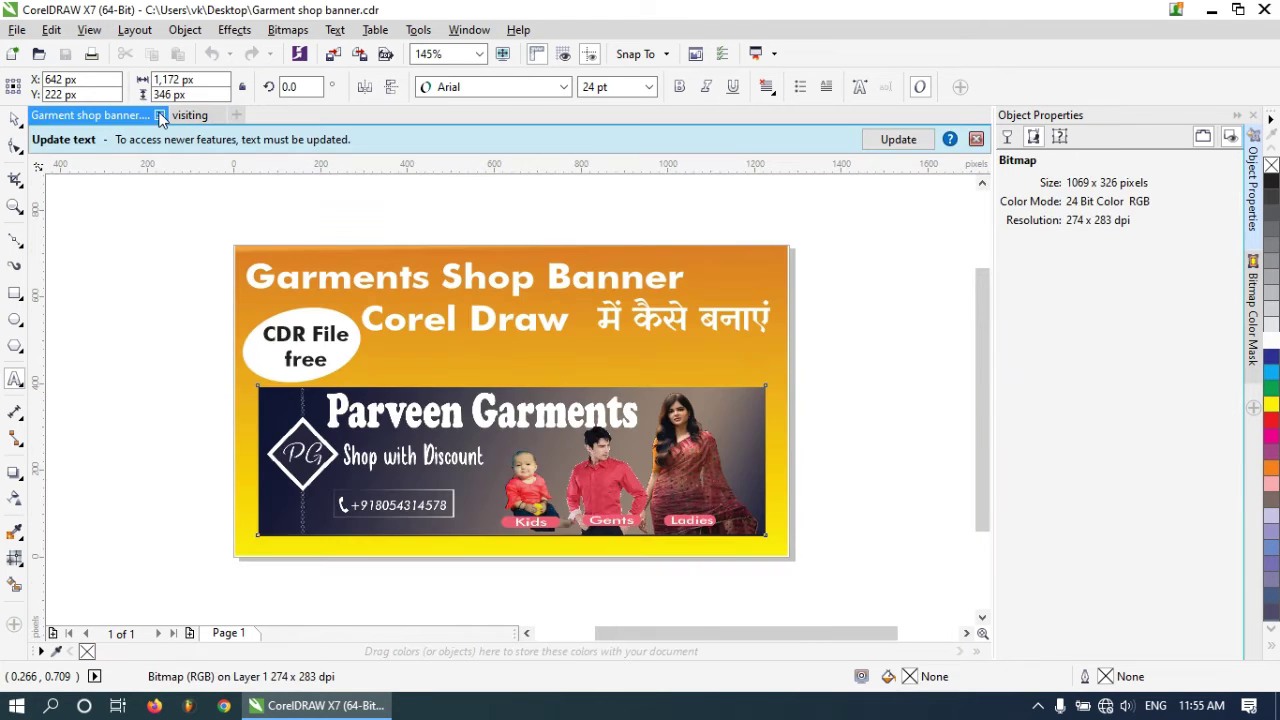
click(160, 116)
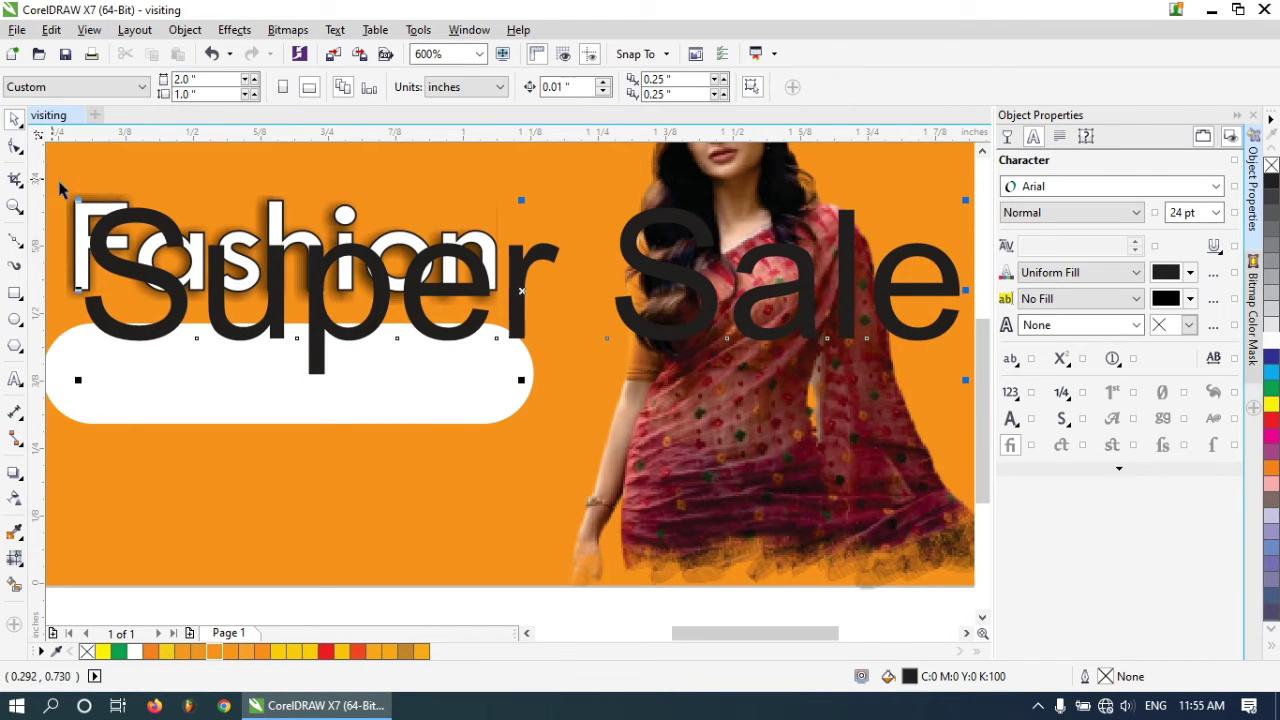
Step: Shrink the Super Sale text to about 10.7 pt and fit it inside the white pill shape
click(453, 322)
scroll(456, 323, down, 2)
click(470, 321)
scroll(475, 323, up, 1)
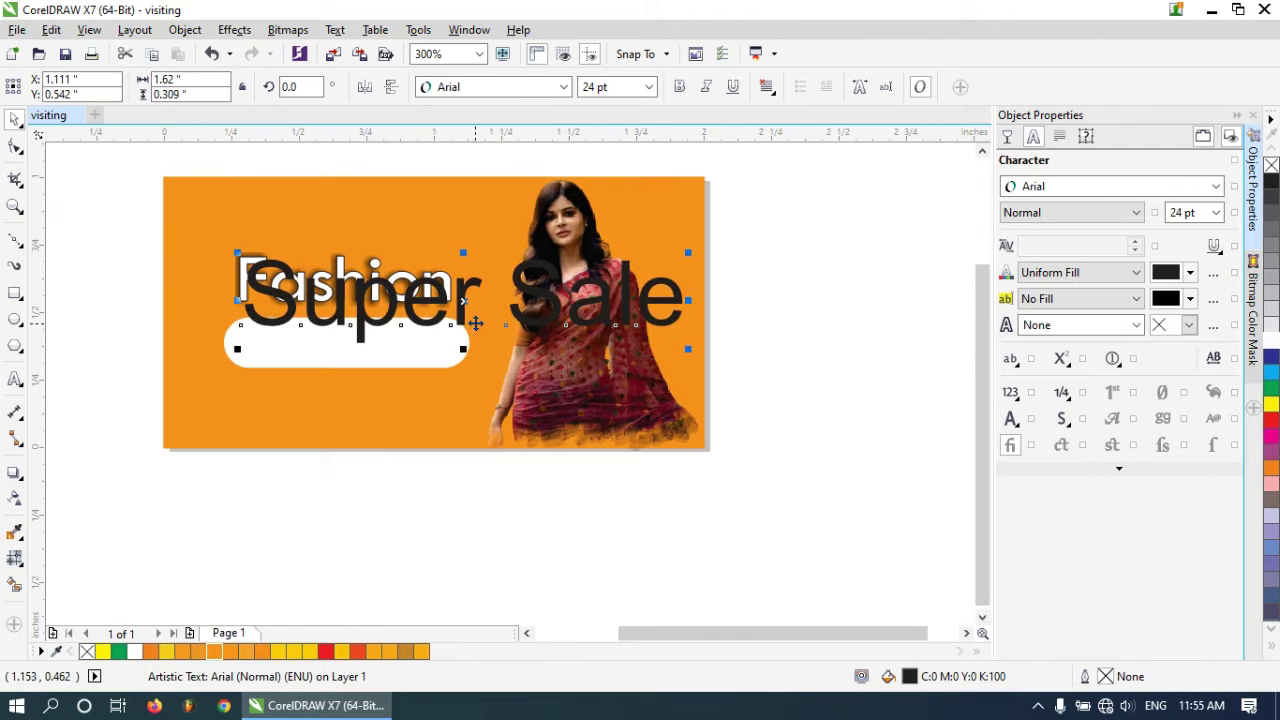
drag(689, 257, 417, 338)
scroll(306, 347, up, 1)
drag(307, 351, 307, 359)
drag(547, 299, 586, 292)
Step: Set the Super Sale text in Tw Cen MT, stretch it slightly to about 0.725 in wide and fill it green
click(462, 86)
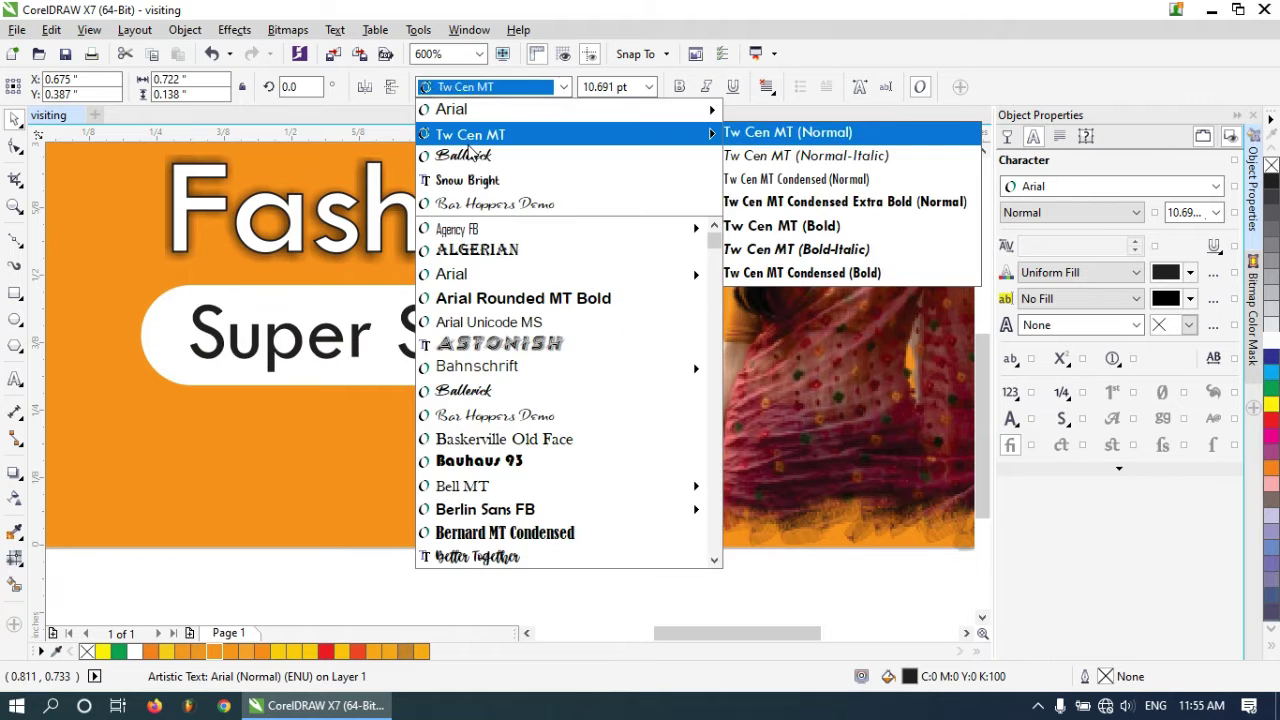
click(471, 131)
drag(578, 348, 600, 347)
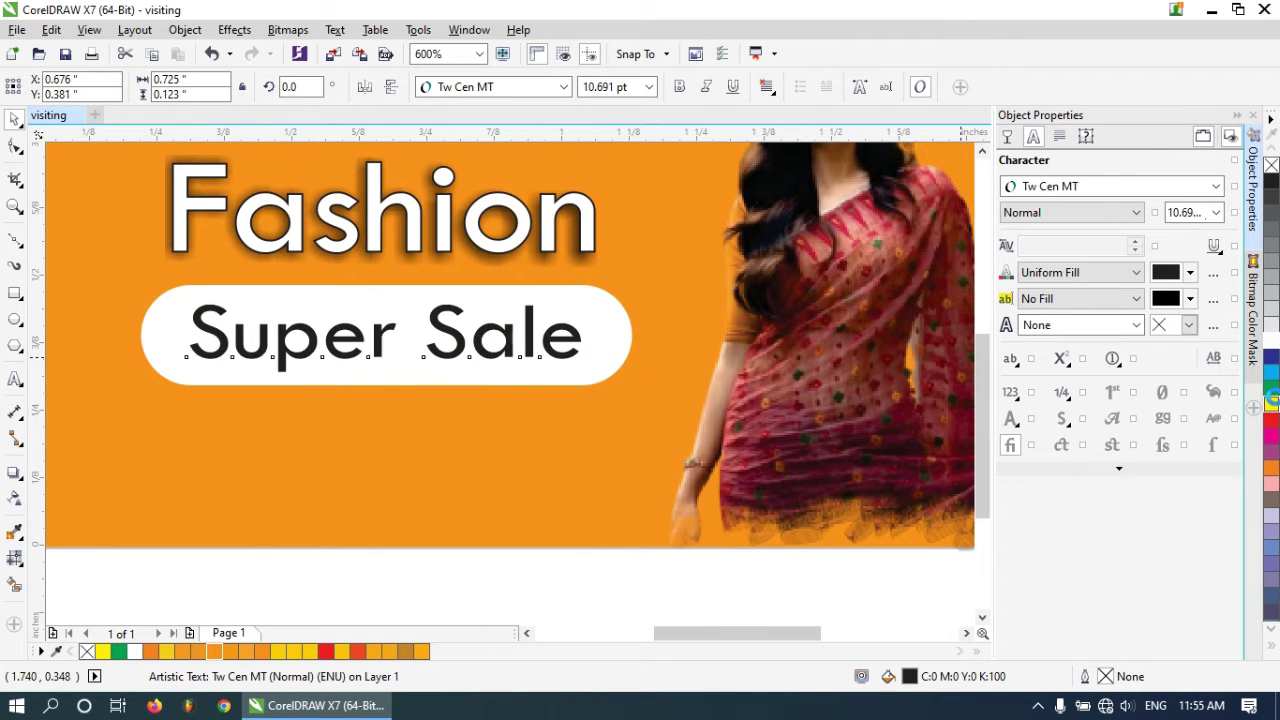
click(1271, 392)
scroll(567, 330, down, 1)
click(692, 543)
click(595, 342)
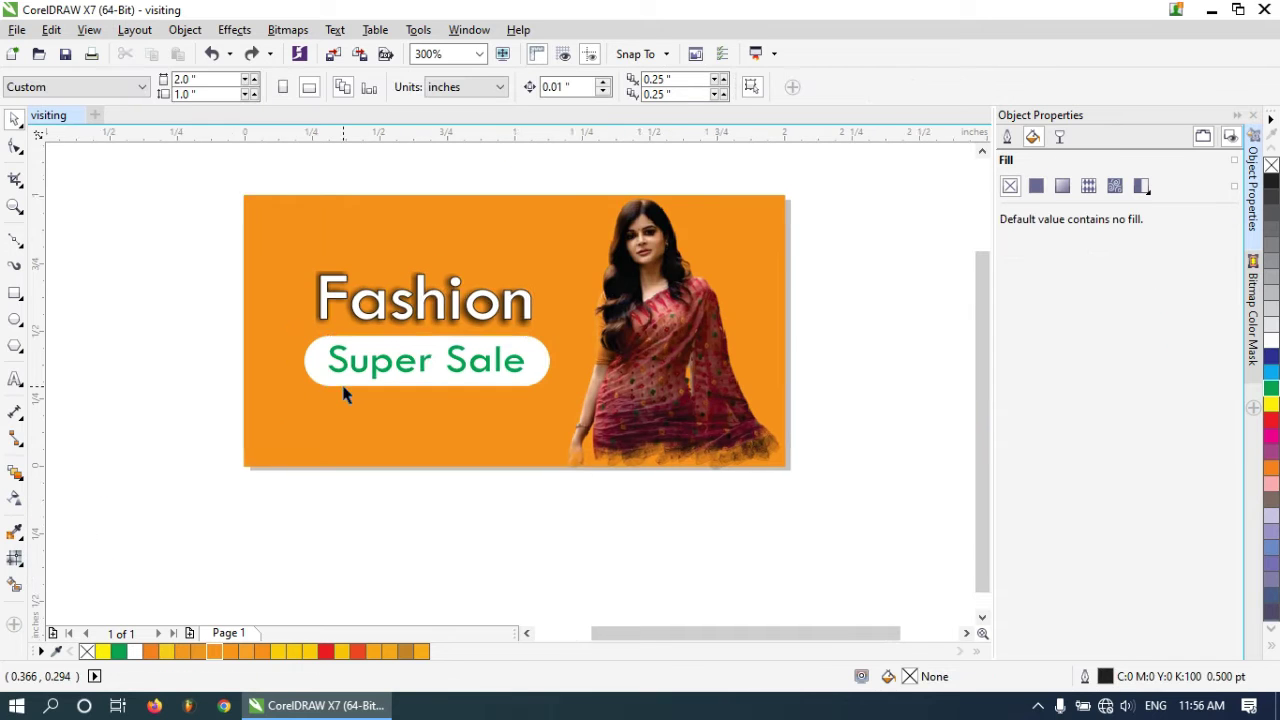
Step: Add the artistic text "50% off" to the banner
scroll(342, 396, up, 1)
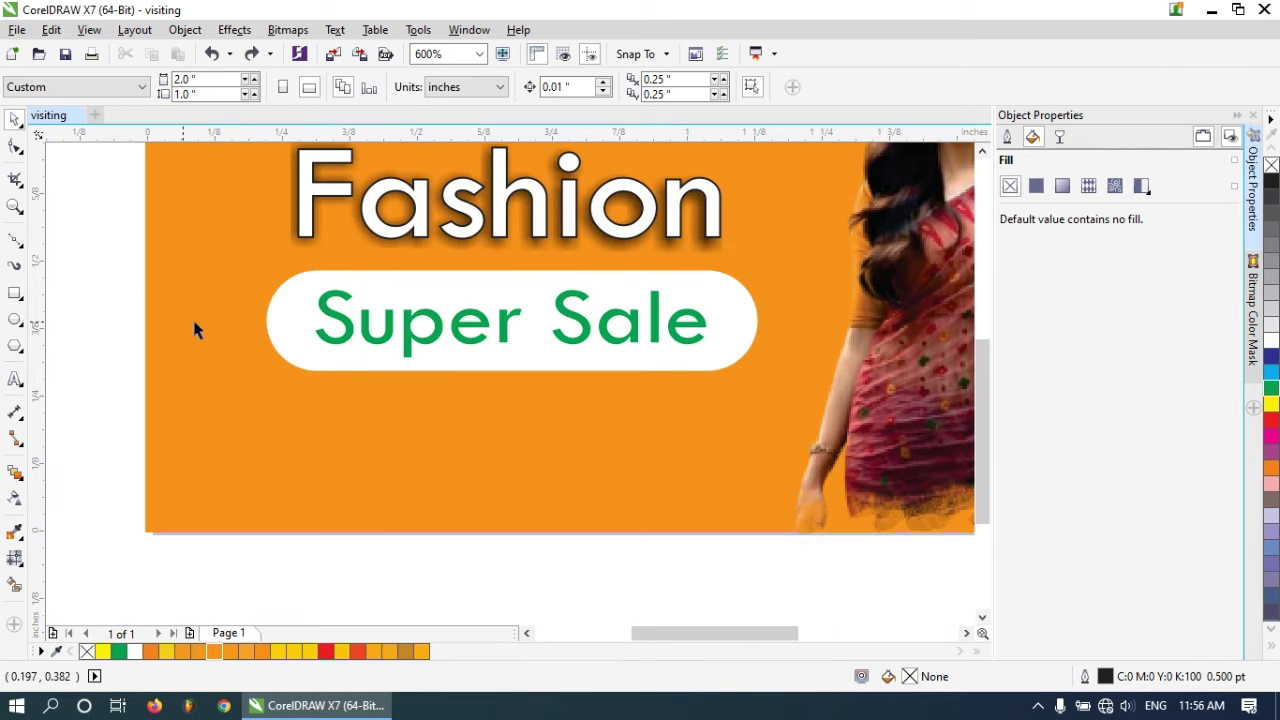
click(15, 319)
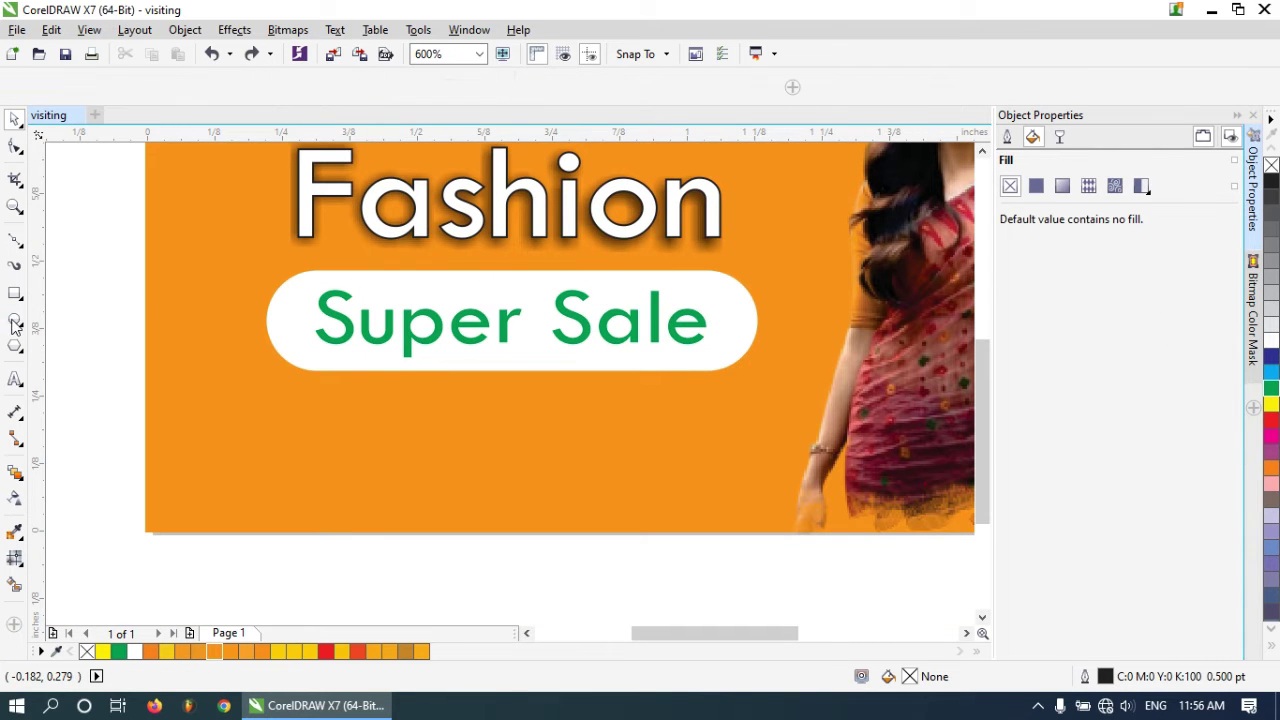
click(15, 380)
drag(320, 394, 538, 488)
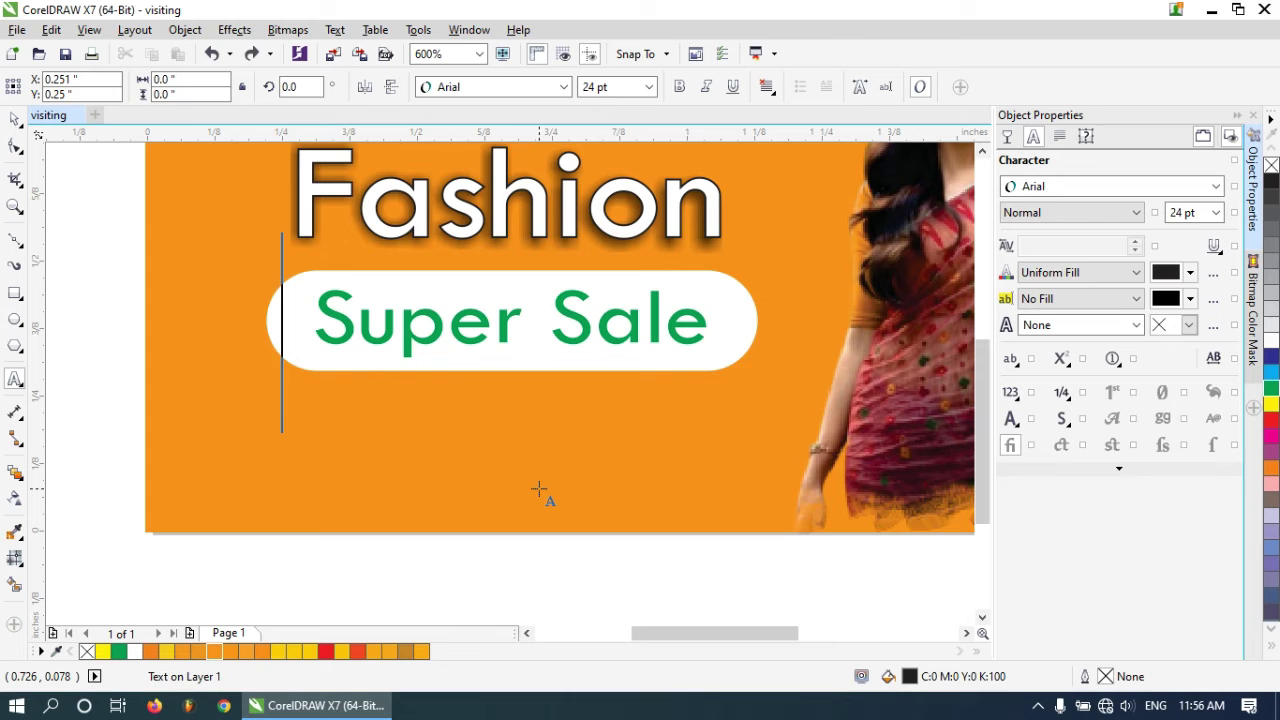
text(50% oFF)
key(BackSpace)
key(BackSpace)
text(ff)
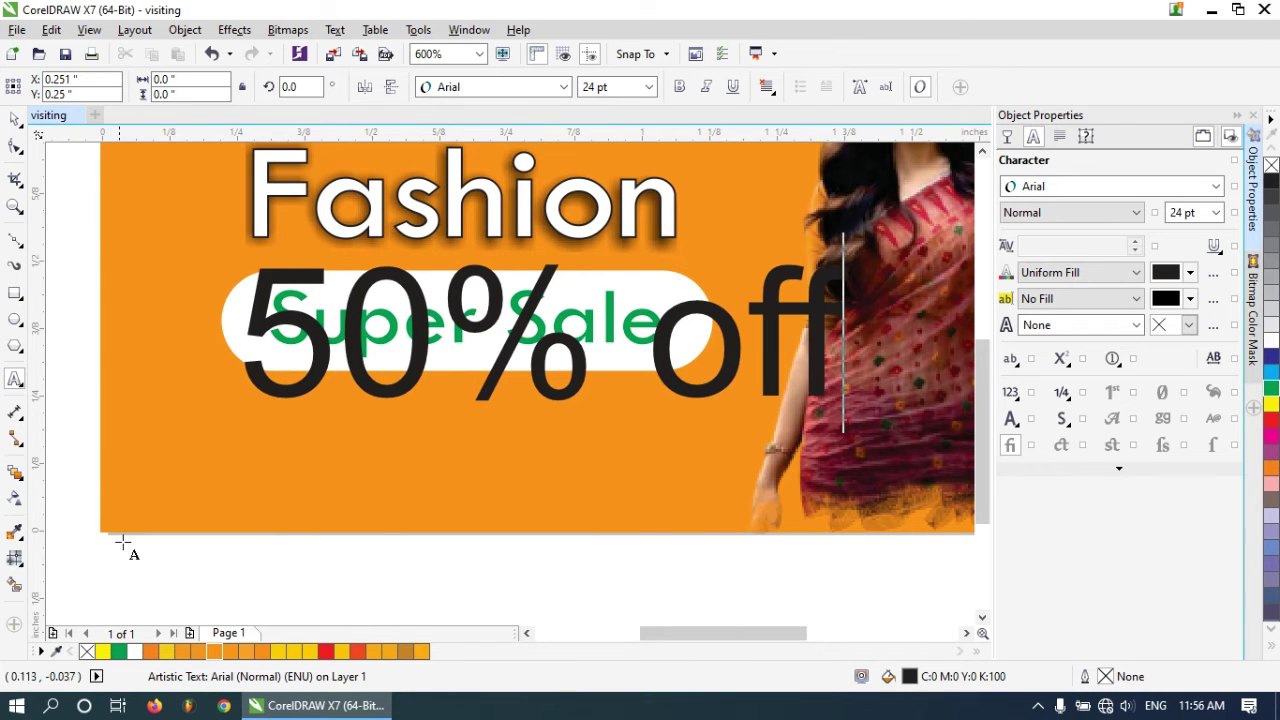
Step: Shrink the 50% off text to about 15.8 pt and place it just under the pill shape
click(15, 118)
scroll(414, 302, down, 1)
drag(605, 335, 540, 362)
scroll(540, 362, down, 2)
scroll(535, 355, up, 2)
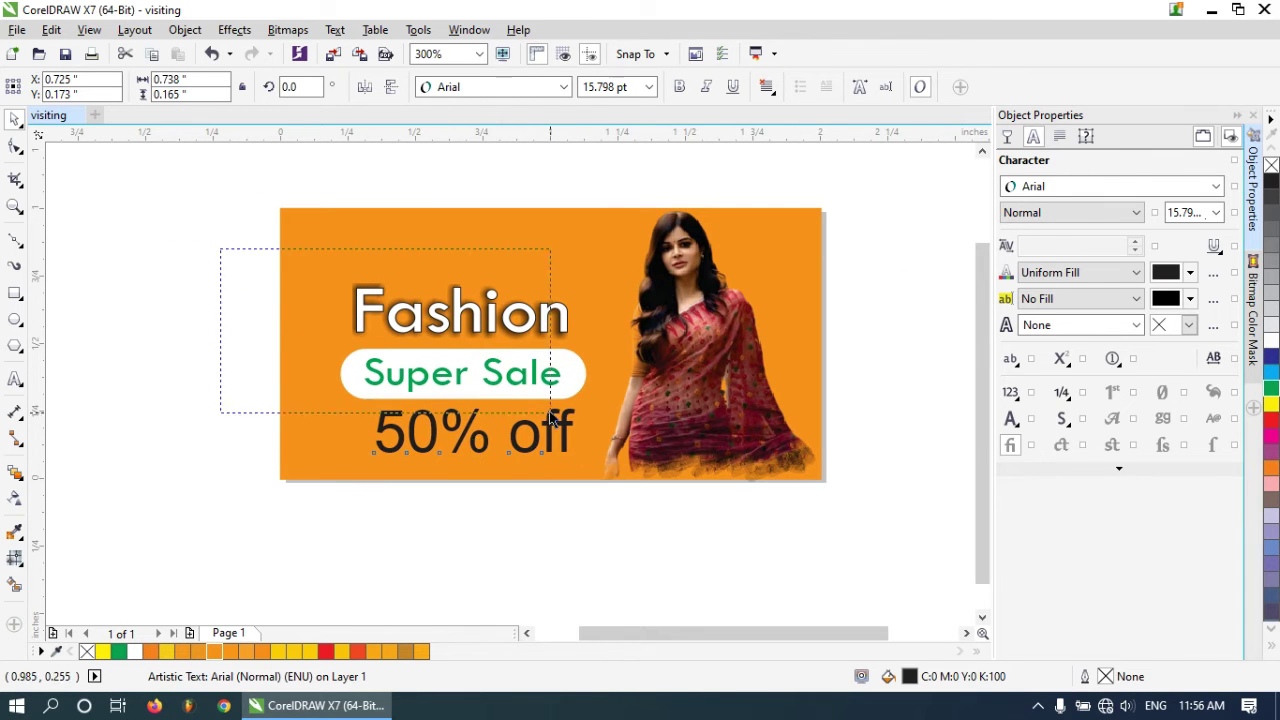
Step: Move the Fashion title, the Super Sale pill and the 50% off text up together on the banner
drag(611, 472, 612, 475)
drag(556, 390, 548, 345)
click(143, 297)
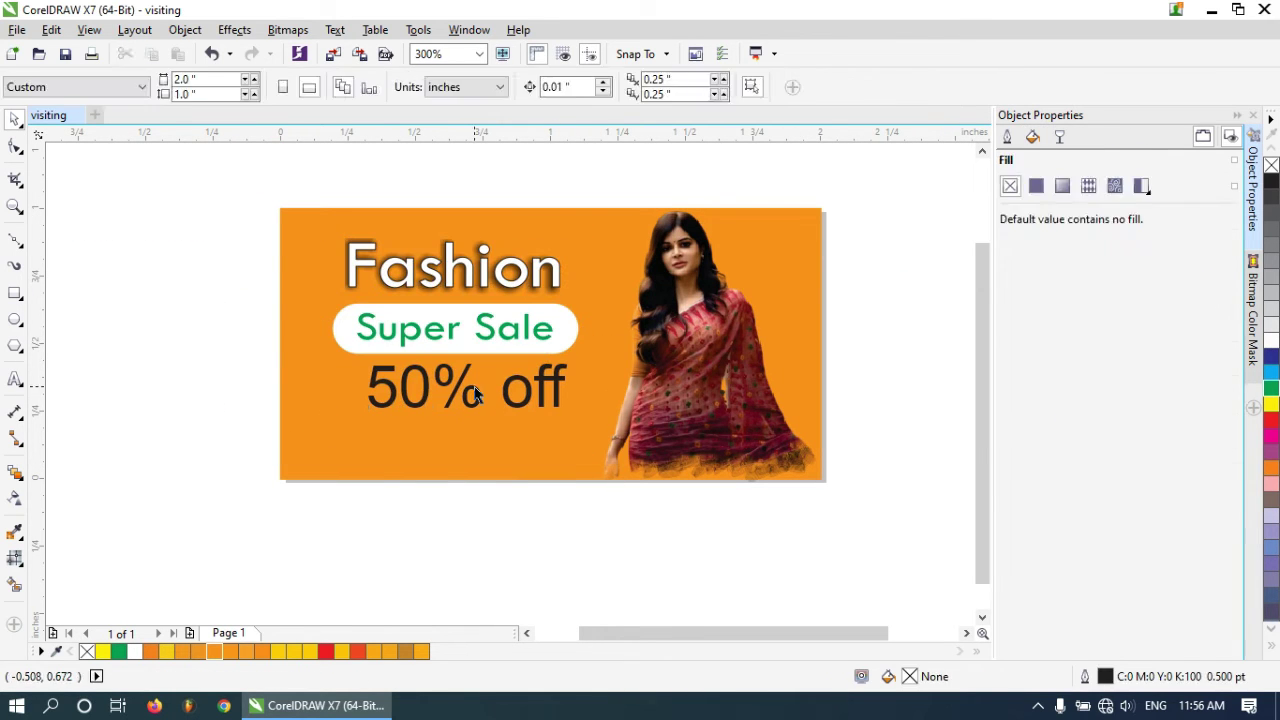
Step: Reduce the 50% off text to about 12.8 pt, set it in bold Tw Cen MT and fill it white
click(472, 401)
drag(576, 416, 545, 422)
key(ctrl+b)
click(520, 92)
click(525, 134)
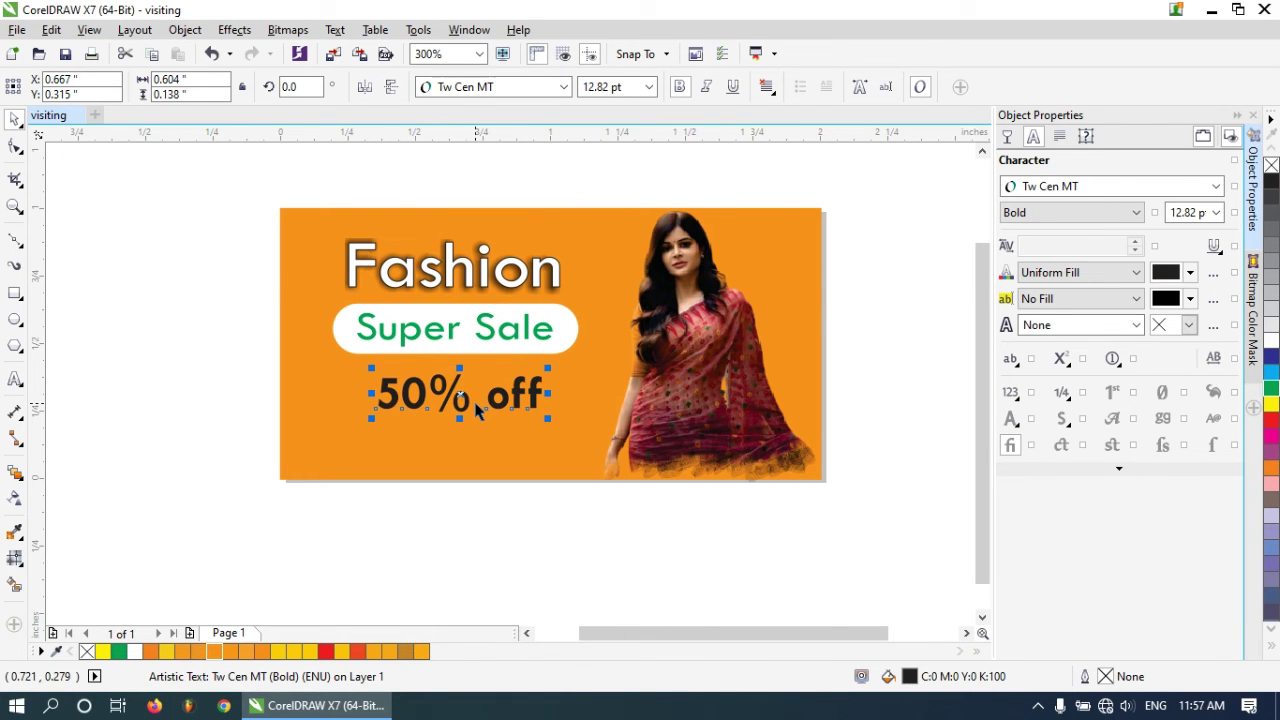
click(1273, 344)
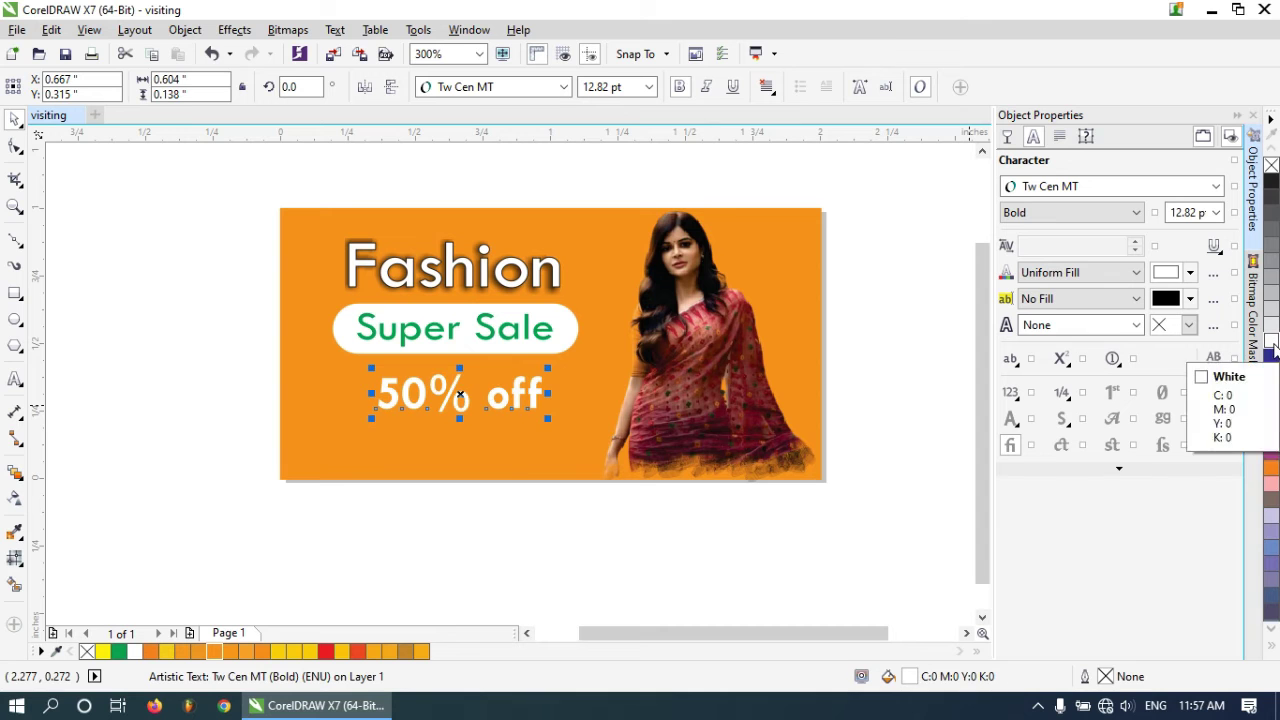
Step: Give the 50% off text a black 0.5 pt outline
scroll(447, 420, up, 1)
click(1139, 326)
click(1138, 326)
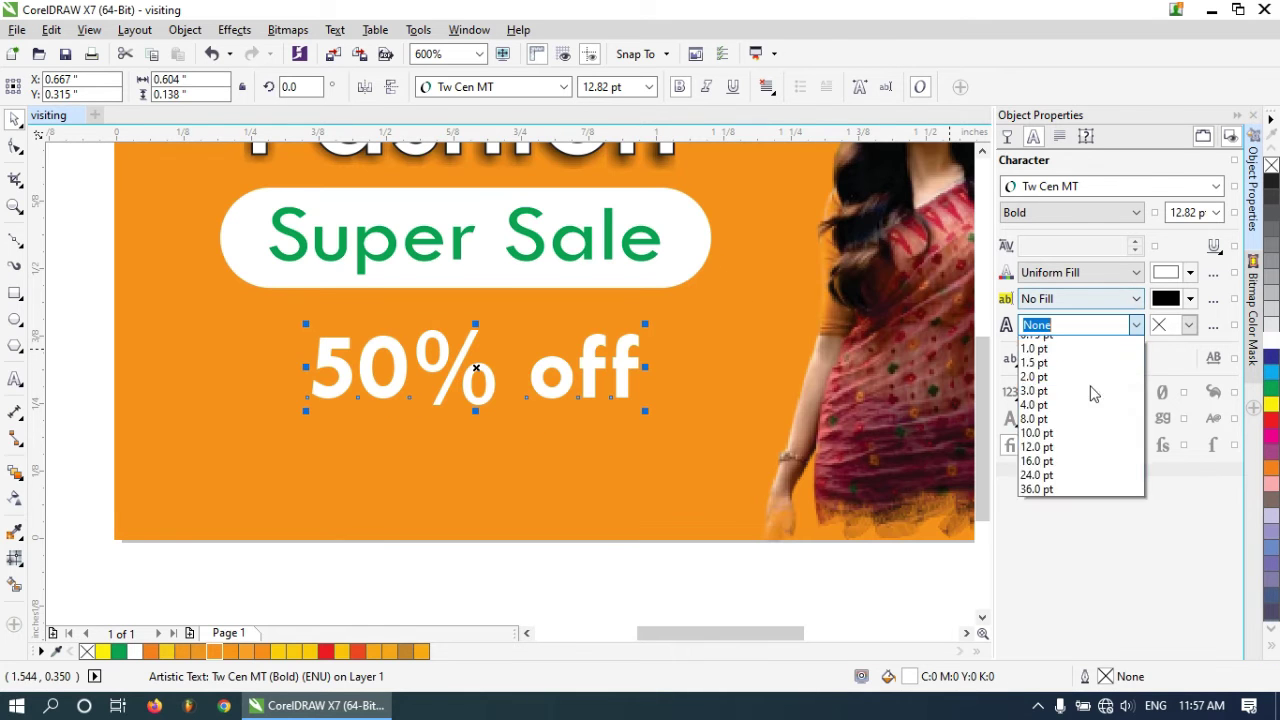
click(1070, 374)
click(1213, 326)
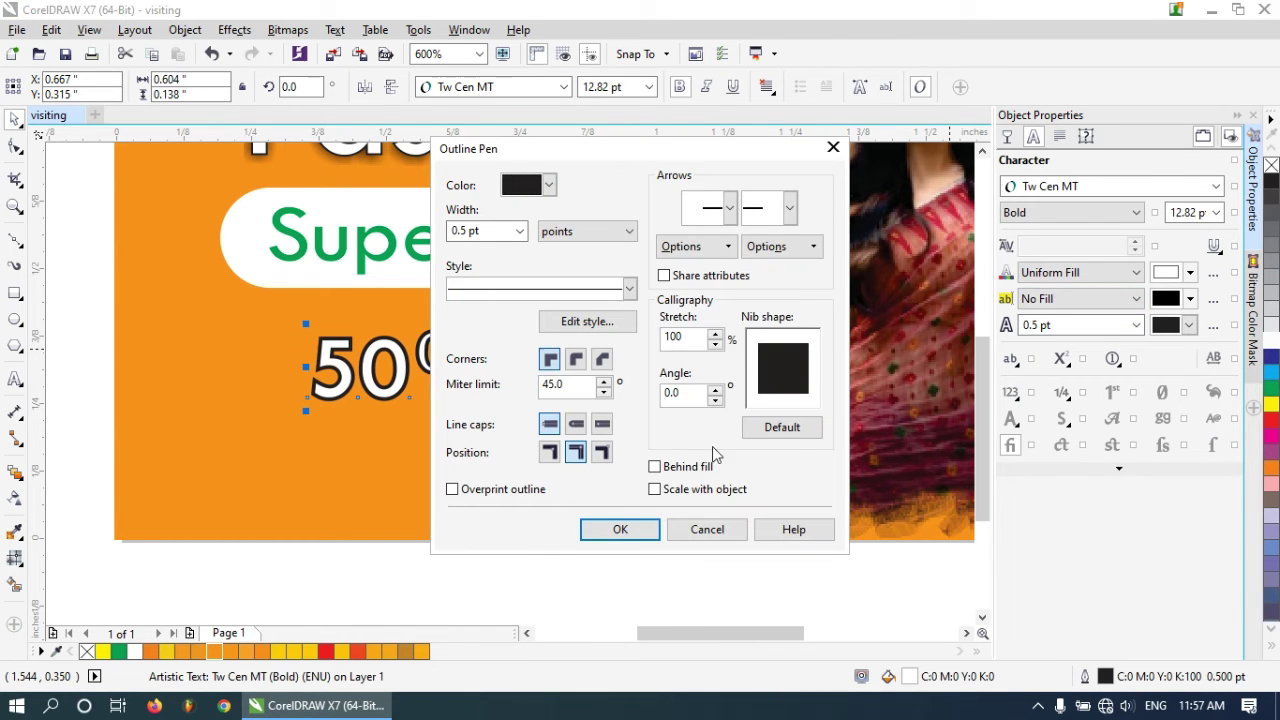
key(Return)
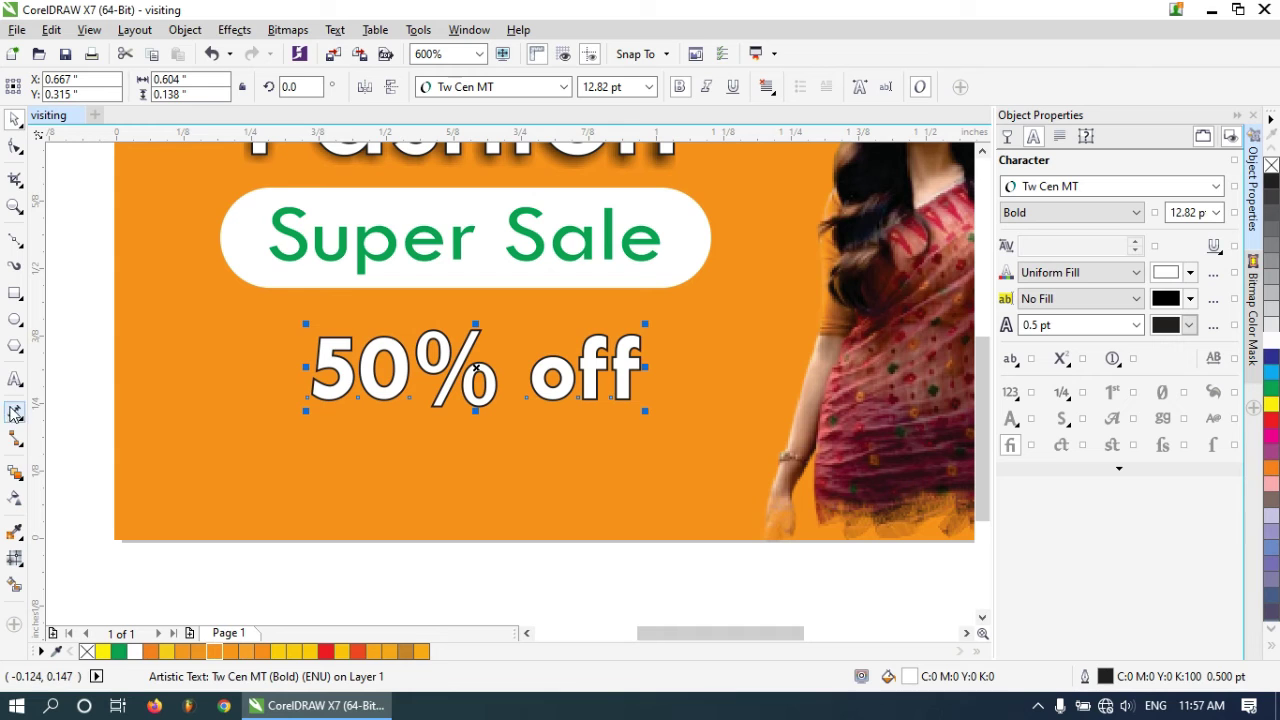
Step: Add a tight black drop shadow to the 50% off text with 50 opacity and 15 feathering
click(17, 474)
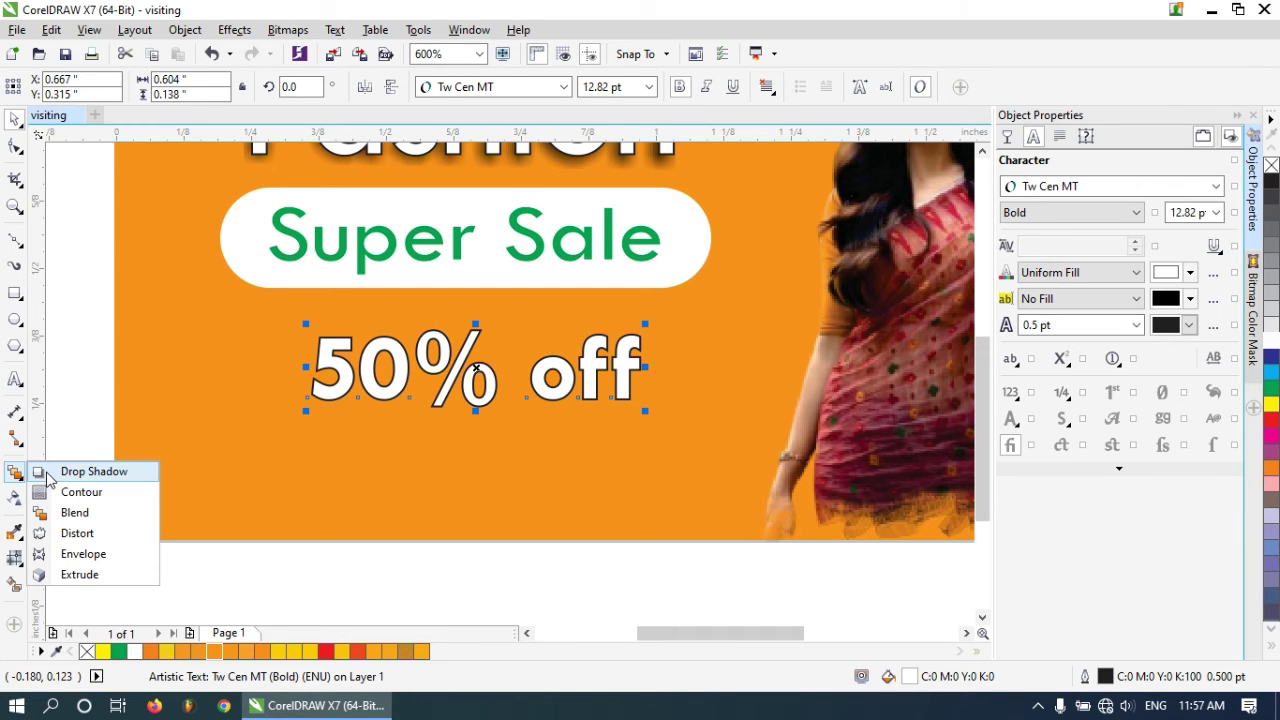
click(92, 471)
drag(440, 385, 640, 373)
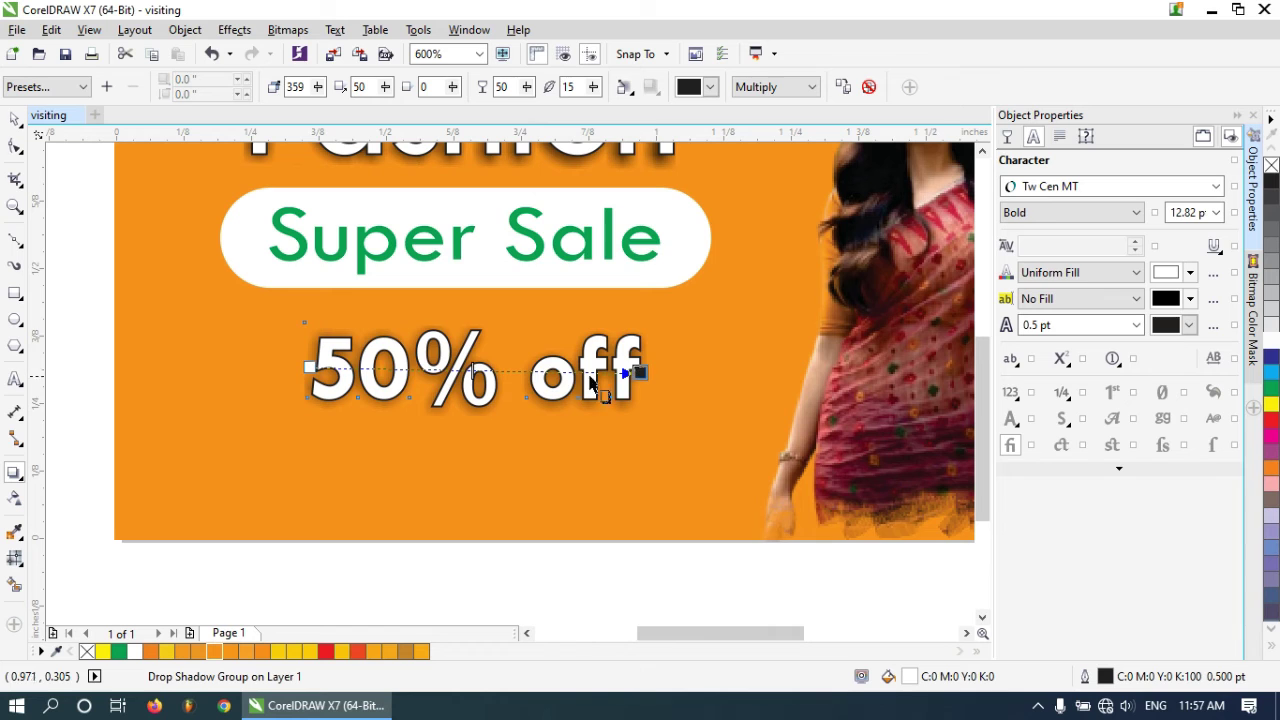
click(16, 122)
click(229, 314)
scroll(230, 316, down, 1)
click(396, 520)
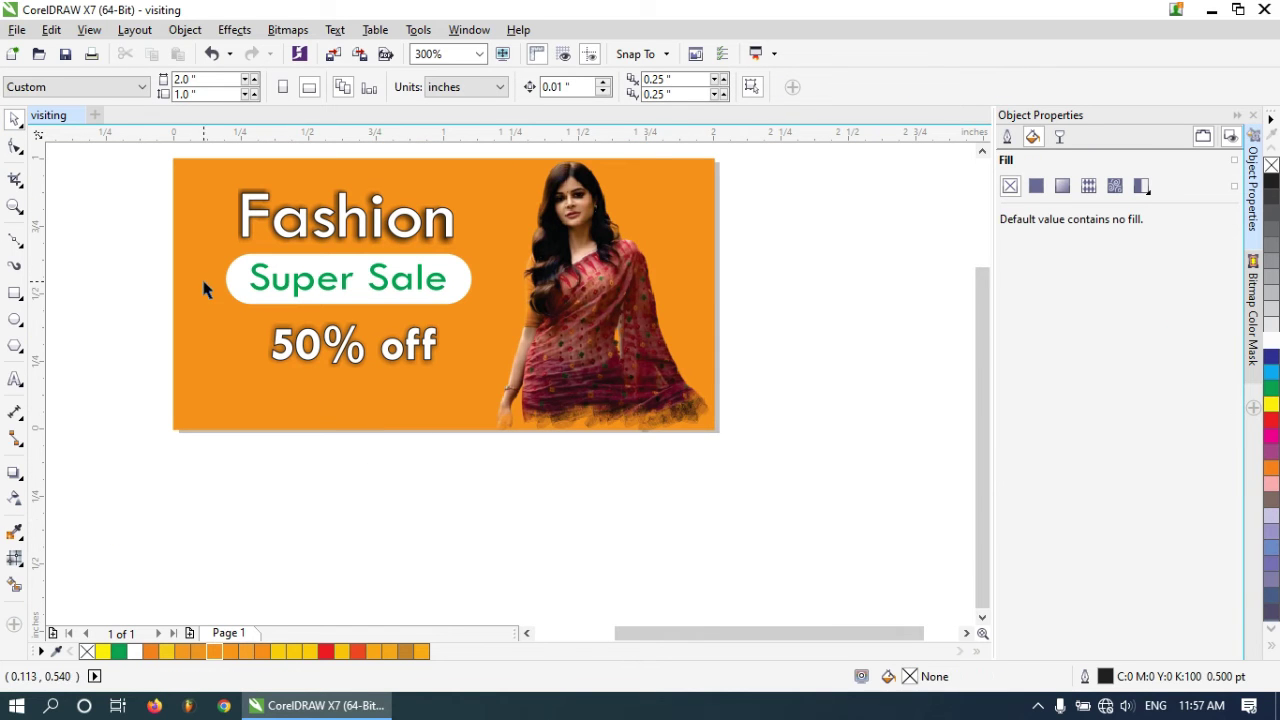
Step: Add a tight black drop shadow with 15 feathering behind the white pill shape
click(226, 302)
click(15, 472)
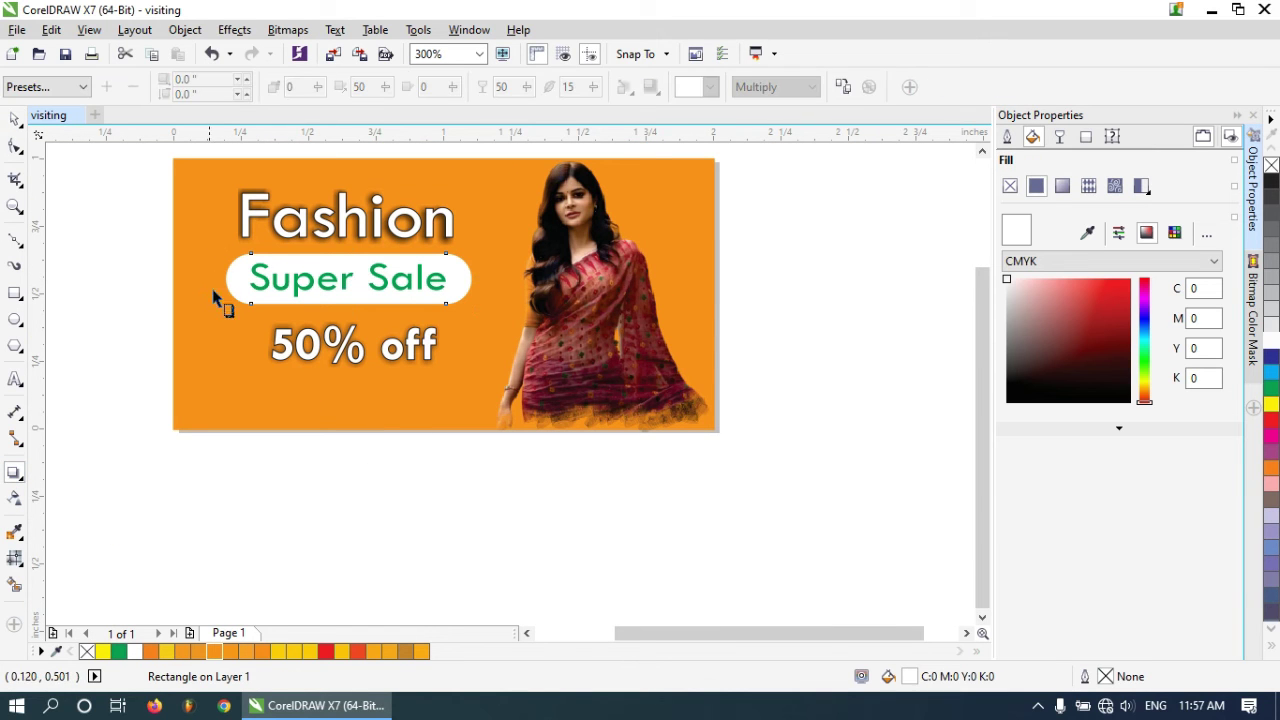
drag(238, 280, 472, 278)
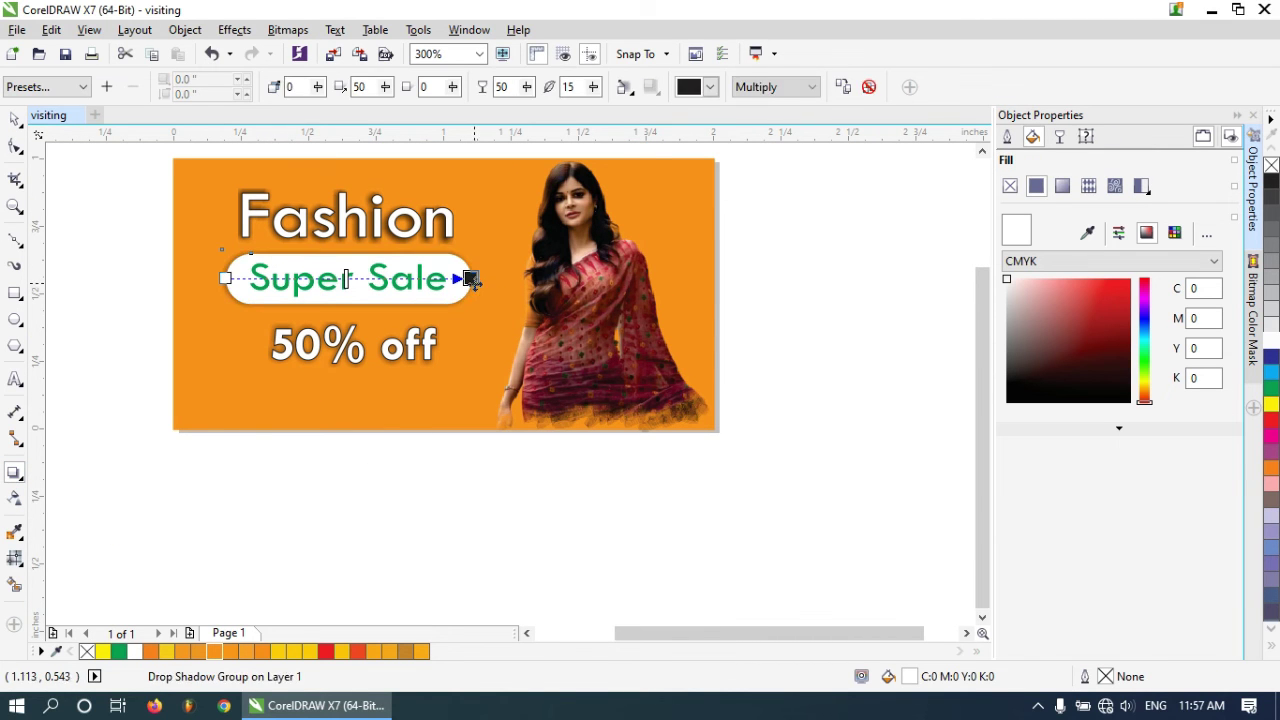
scroll(471, 271, up, 2)
scroll(430, 290, down, 2)
click(12, 118)
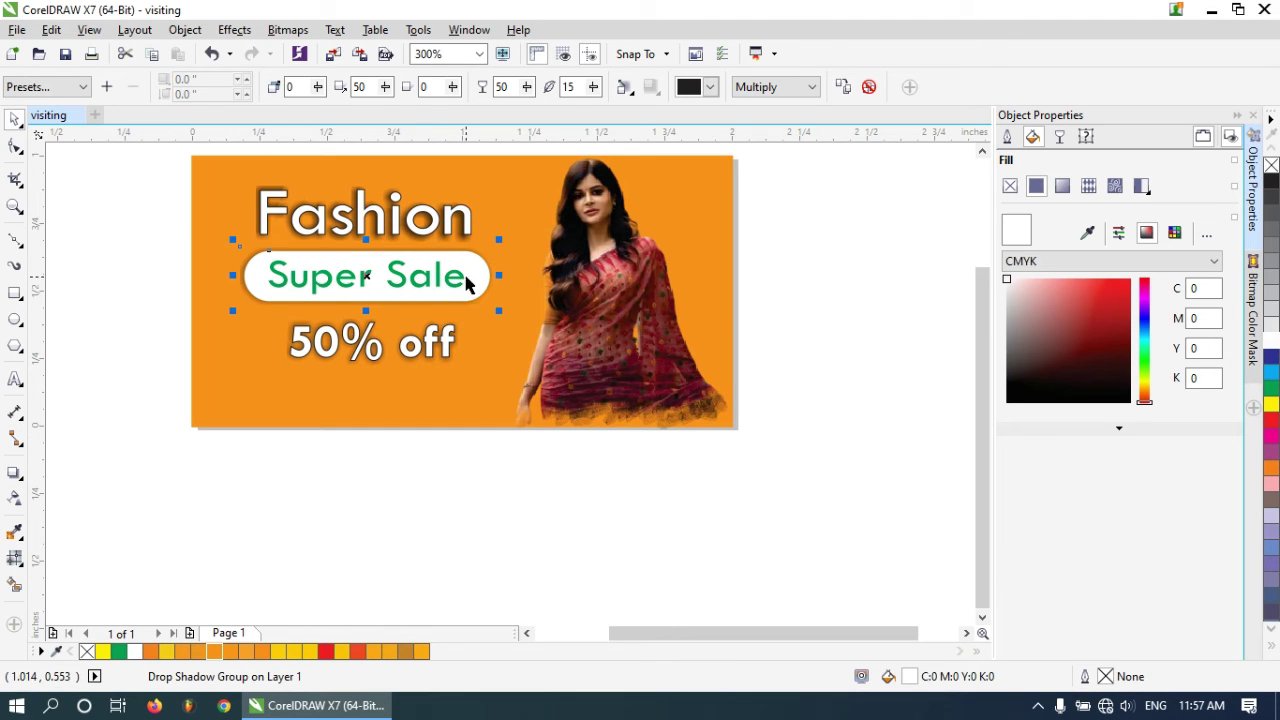
Step: Set the opacity of the pill shape's drop shadow to 80
click(14, 474)
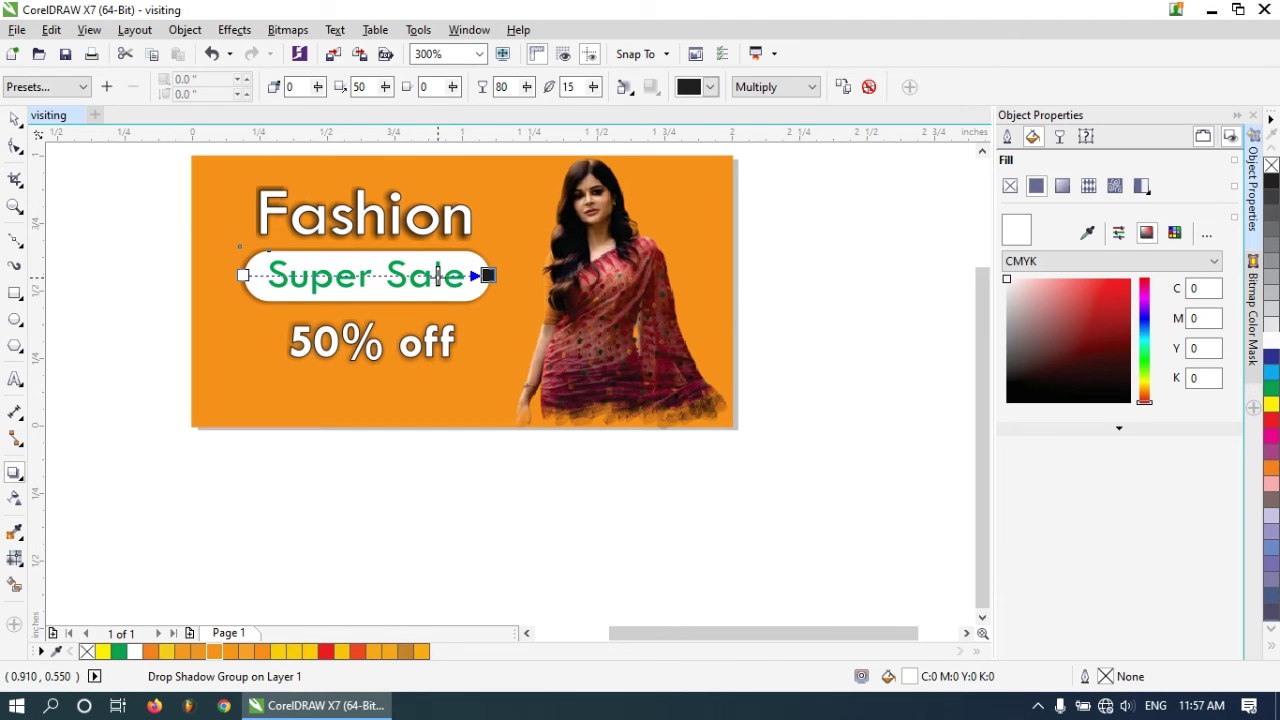
click(15, 122)
click(442, 316)
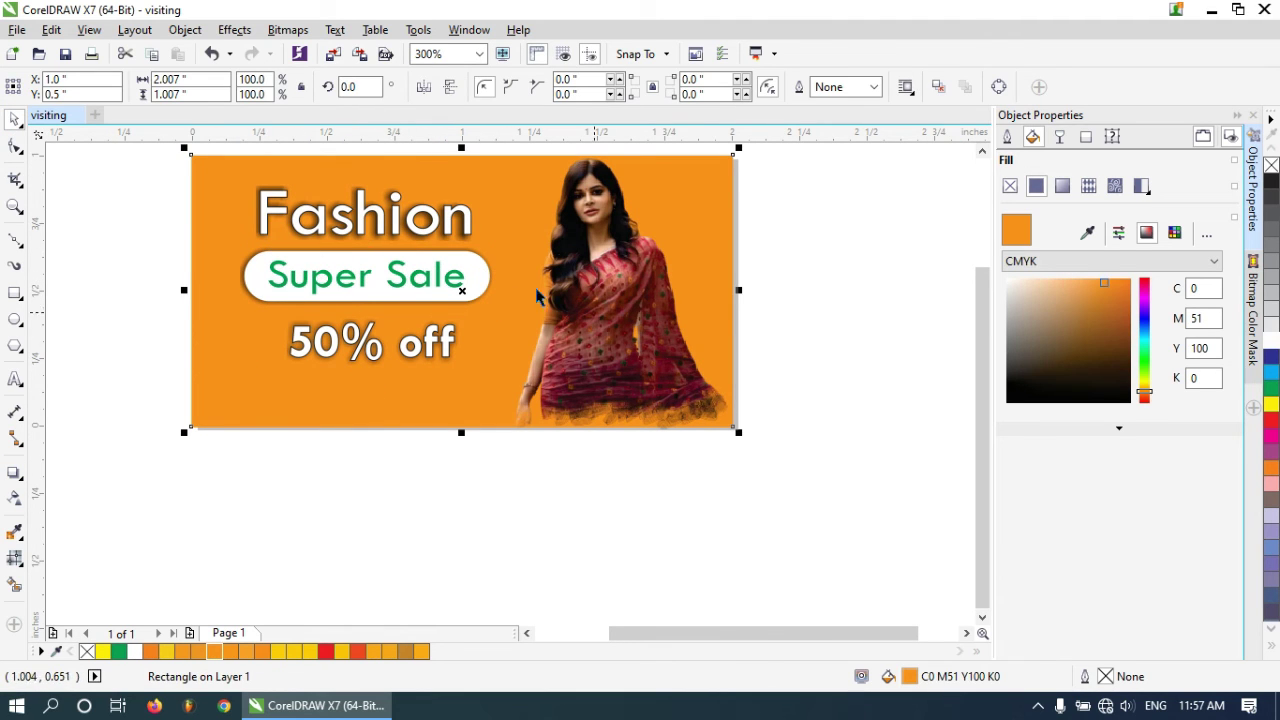
key(Escape)
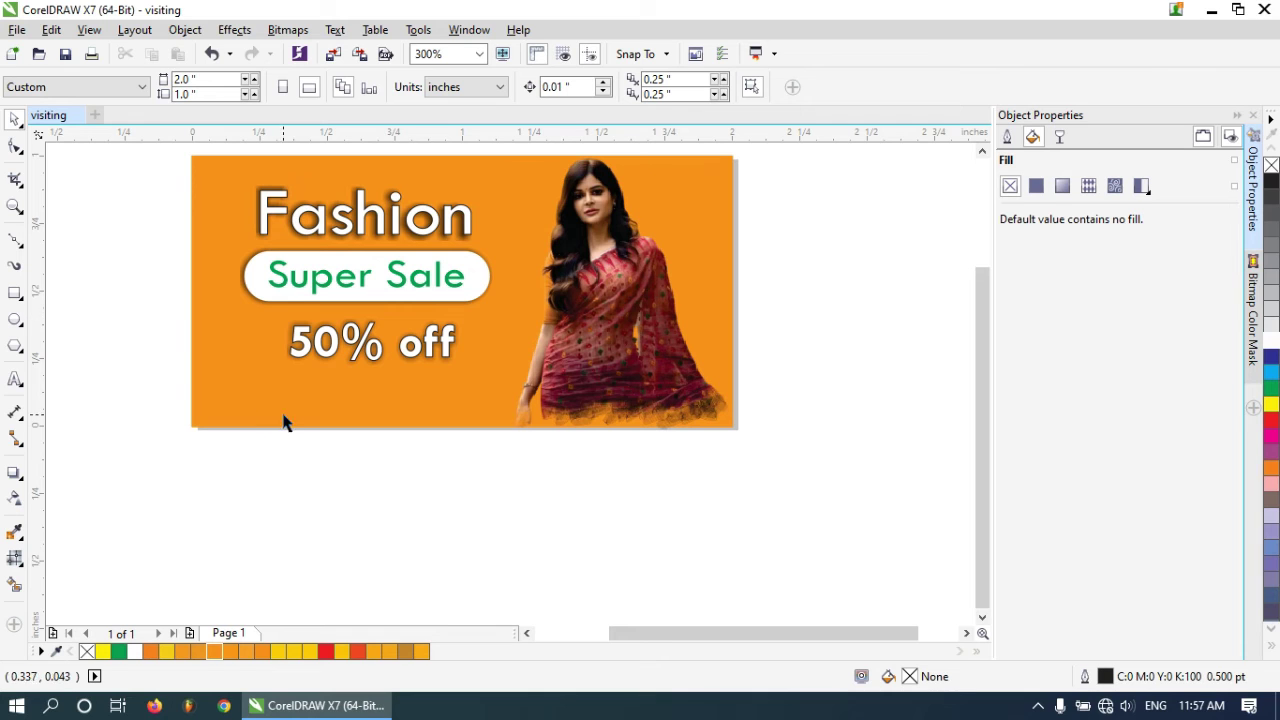
Step: Add the shop's phone number as artistic text in the lower part of the banner
click(20, 380)
drag(230, 371, 505, 420)
text(=)
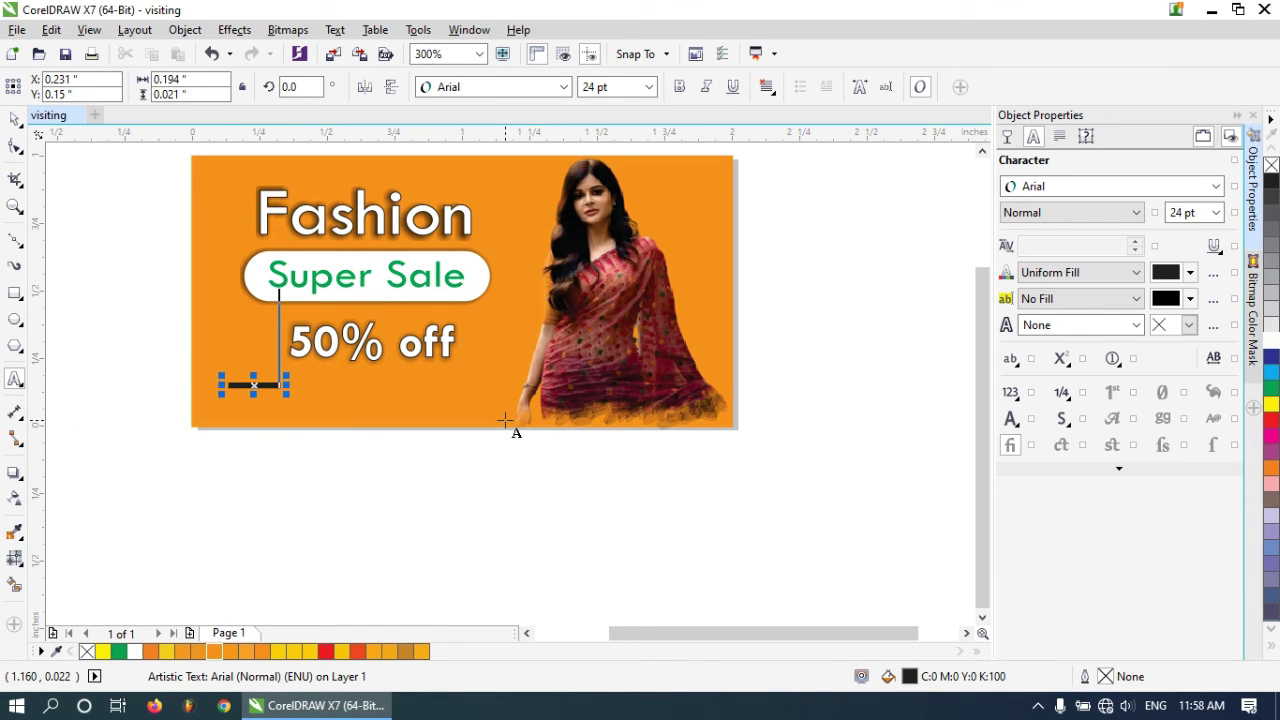
text(9)
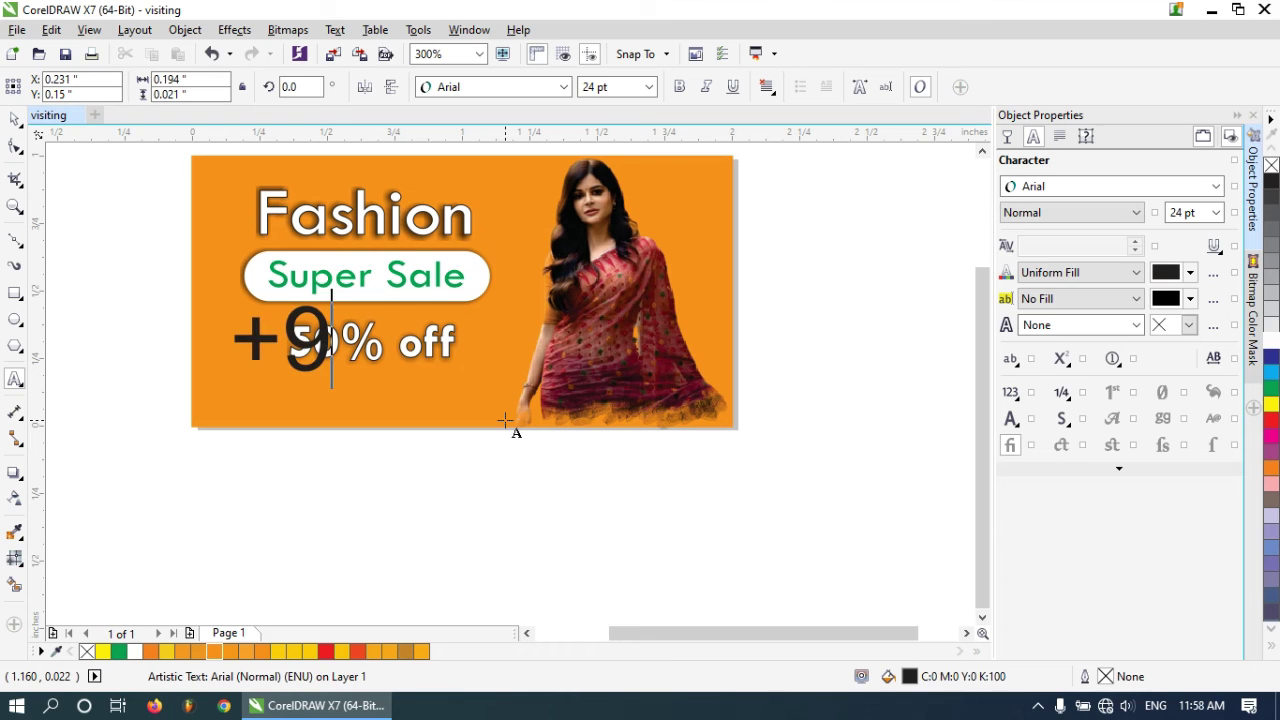
text(100000000)
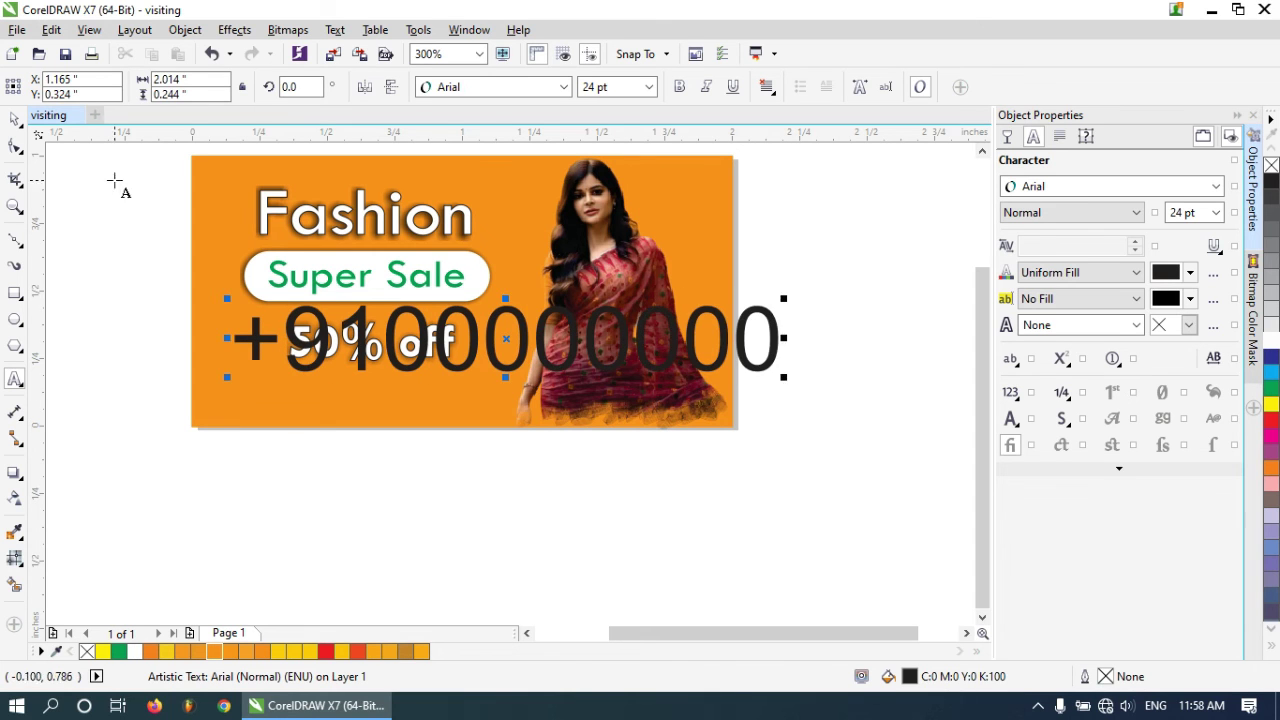
Step: Shrink the phone number to about 9.3 pt below the 50% off text, set it in bold Tw Cen MT and fill it white
drag(784, 298, 481, 398)
click(684, 90)
click(564, 87)
click(460, 131)
click(1271, 325)
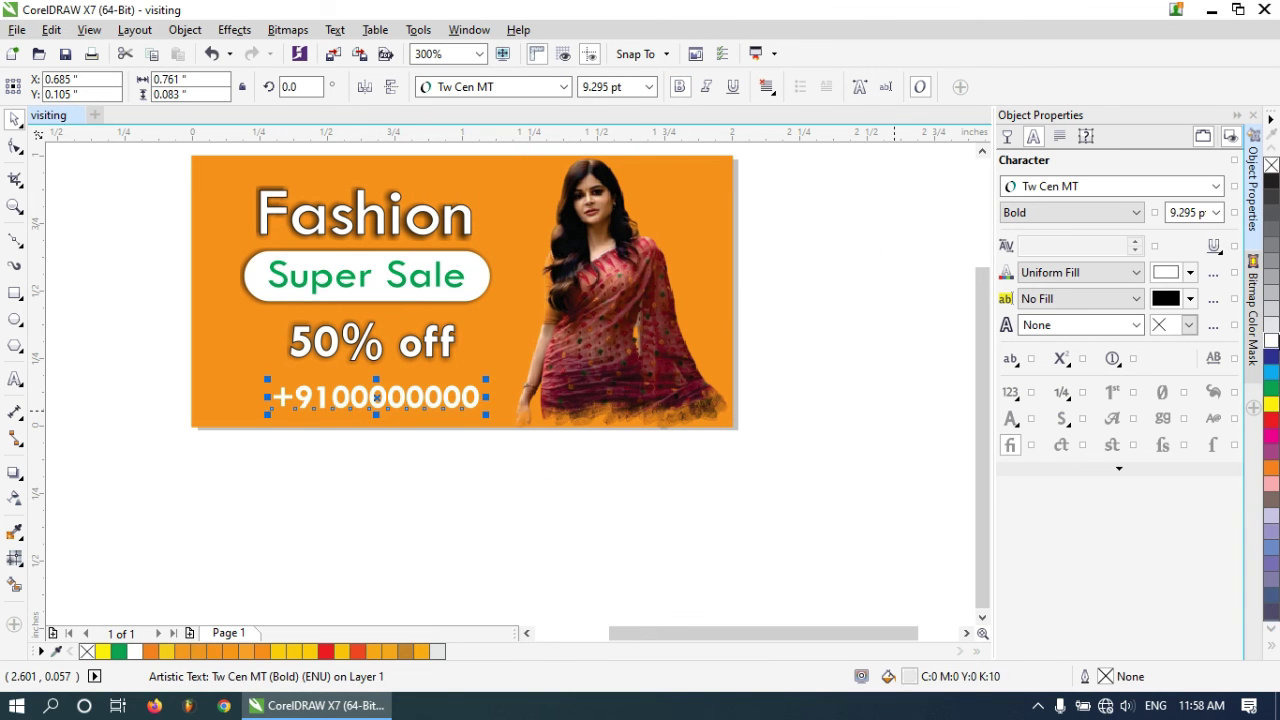
Step: Add a tight black drop shadow to the phone number text with 50 opacity and 15 feathering
scroll(330, 396, up, 1)
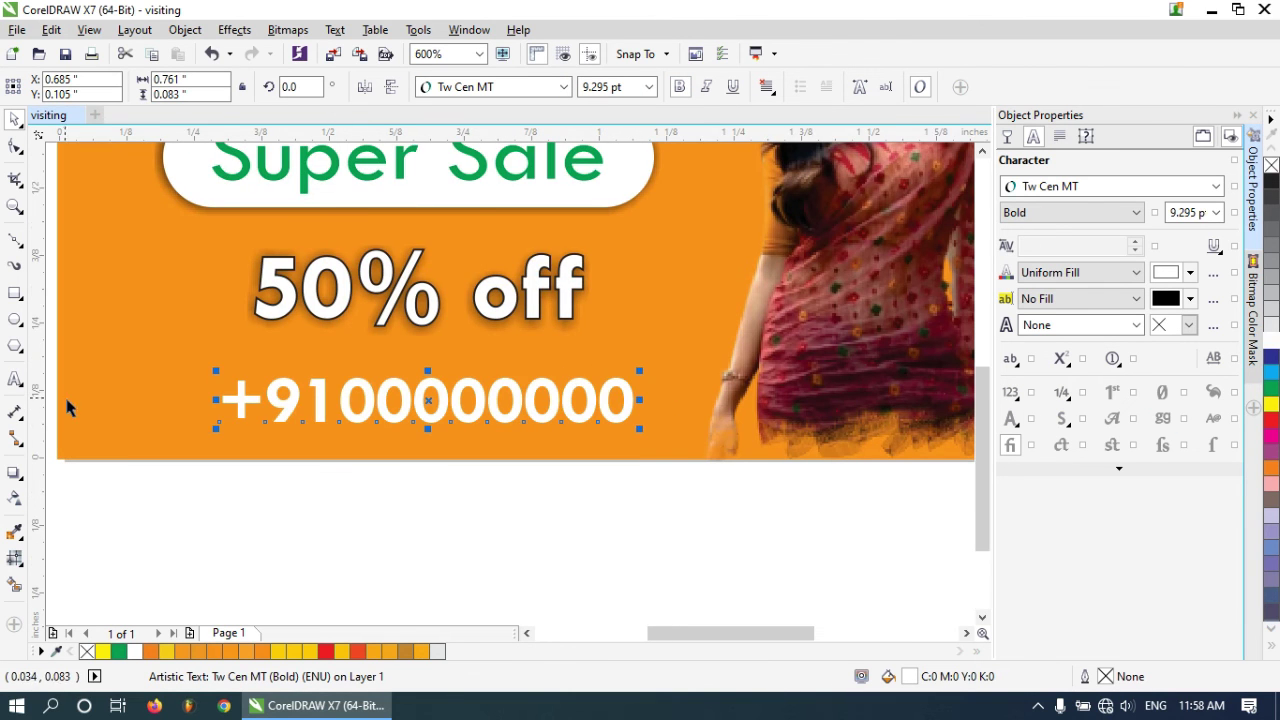
click(12, 475)
drag(226, 401, 626, 401)
click(15, 120)
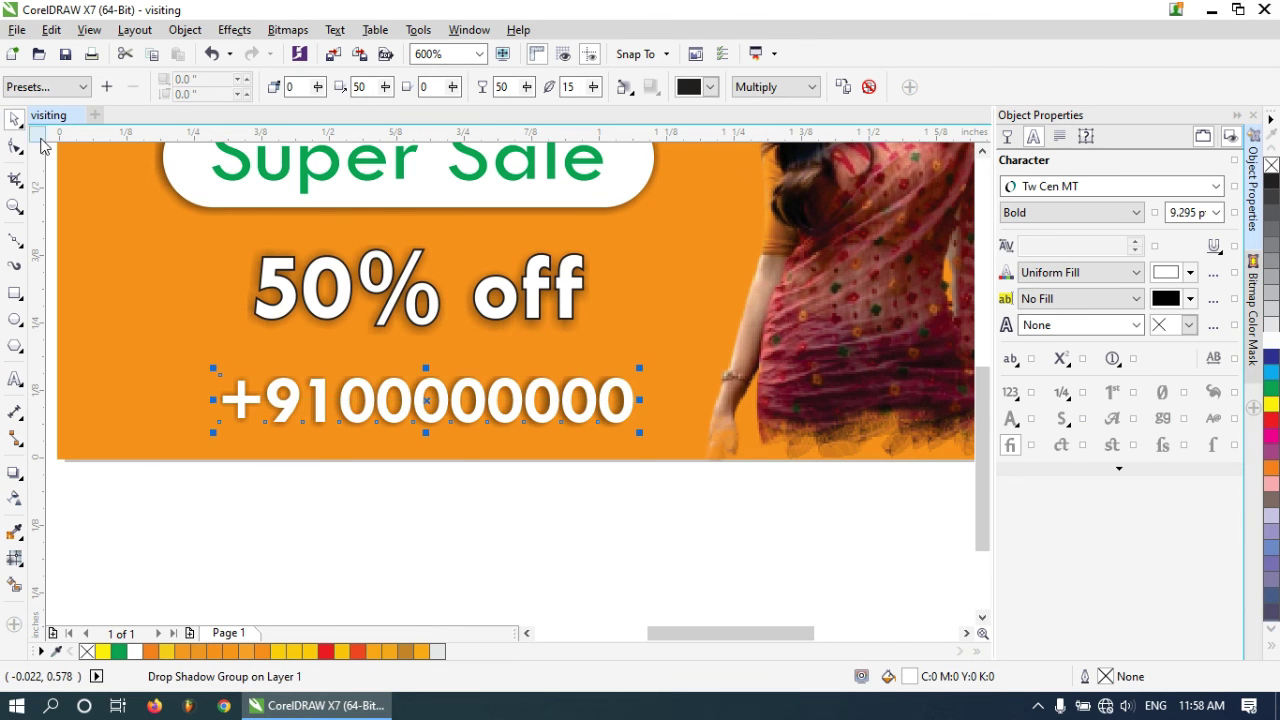
click(455, 432)
scroll(455, 432, down, 1)
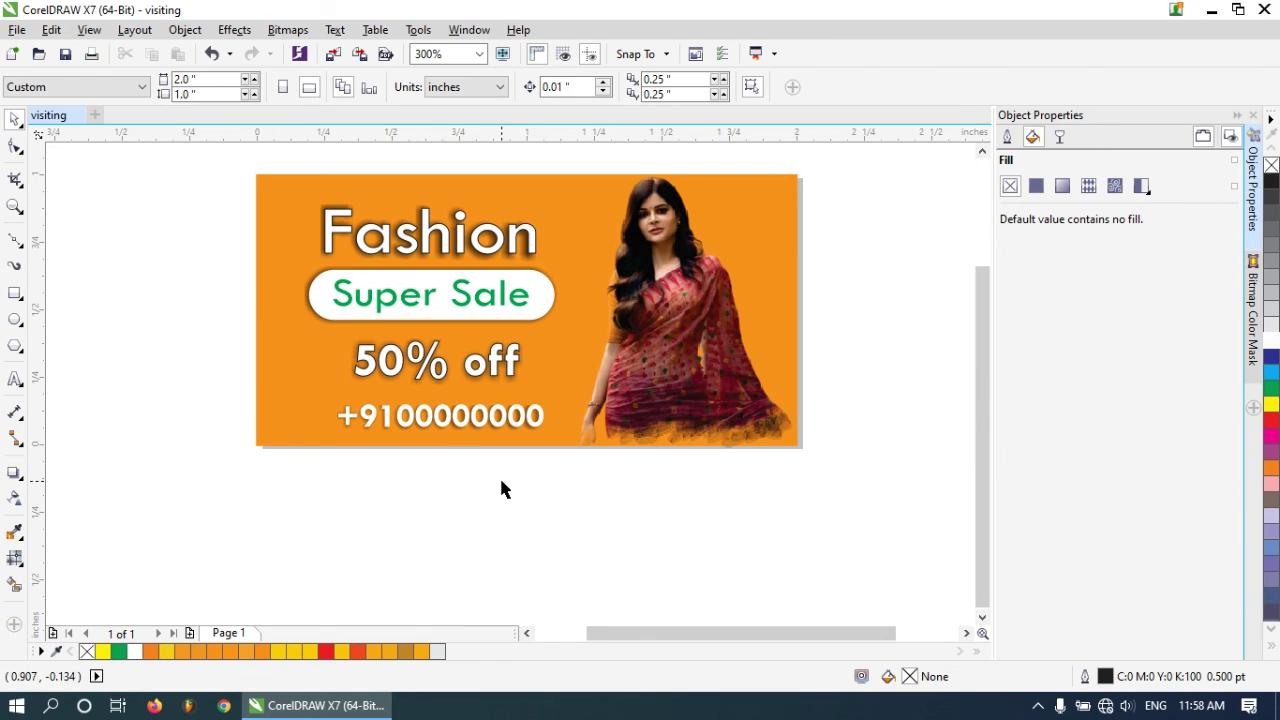